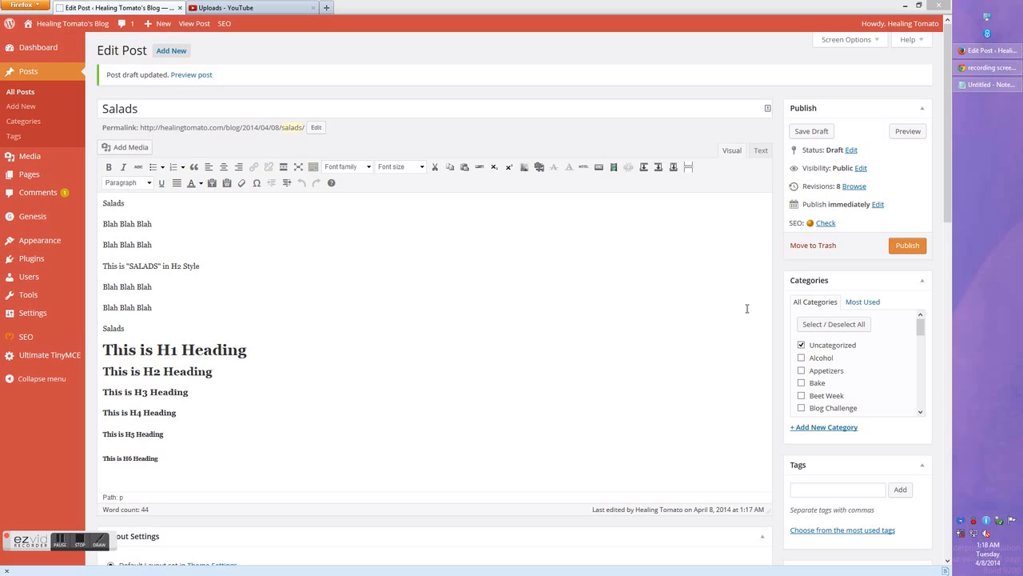
# Examine the post title "Salads" and the sample H1 and H2 headings in the post body
pyautogui.moveTo(25, 341)
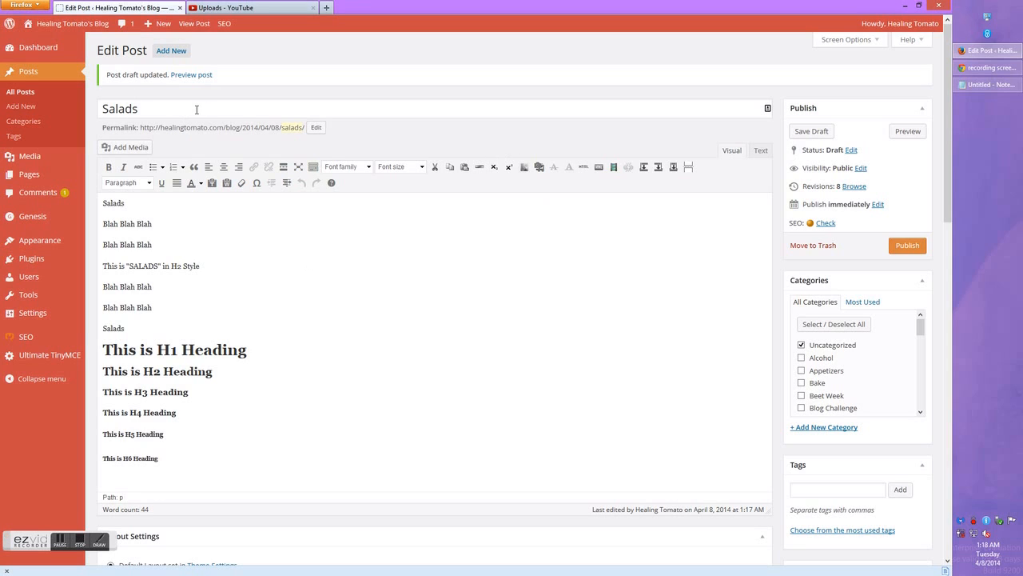
pyautogui.click(197, 110)
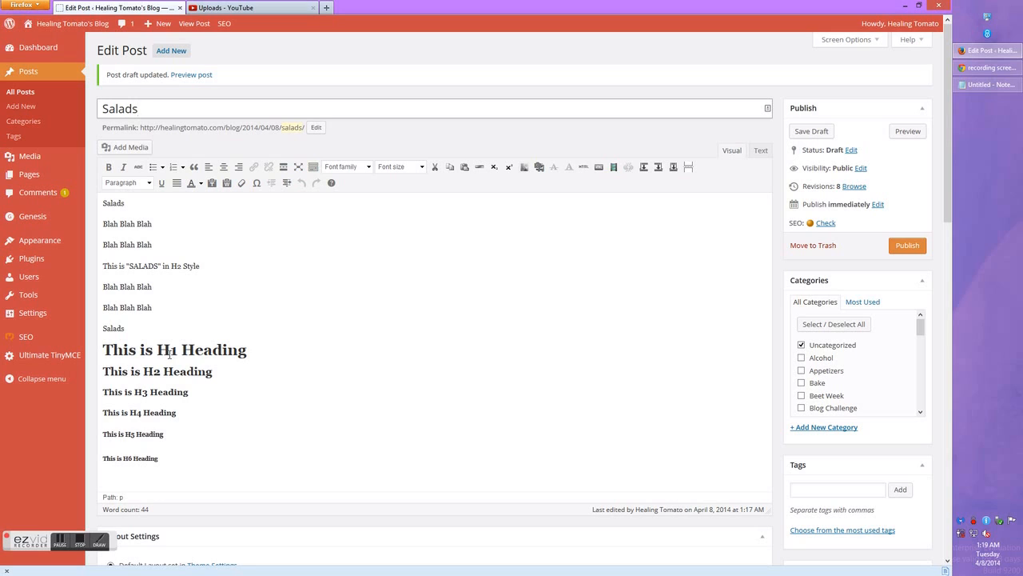
pyautogui.moveTo(102, 349); pyautogui.dragTo(252, 357)
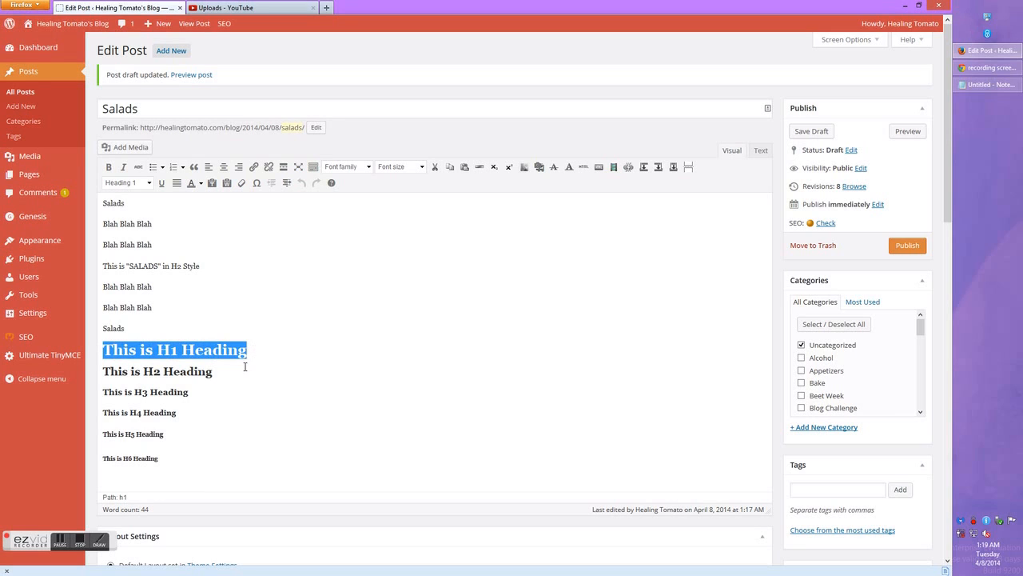
pyautogui.click(242, 368)
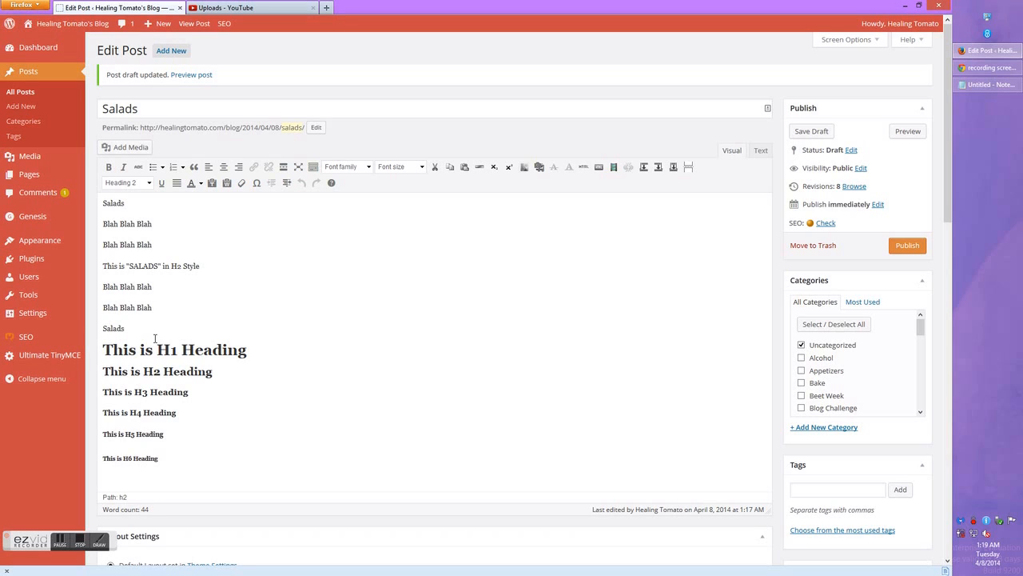
pyautogui.moveTo(151, 110); pyautogui.dragTo(104, 110)
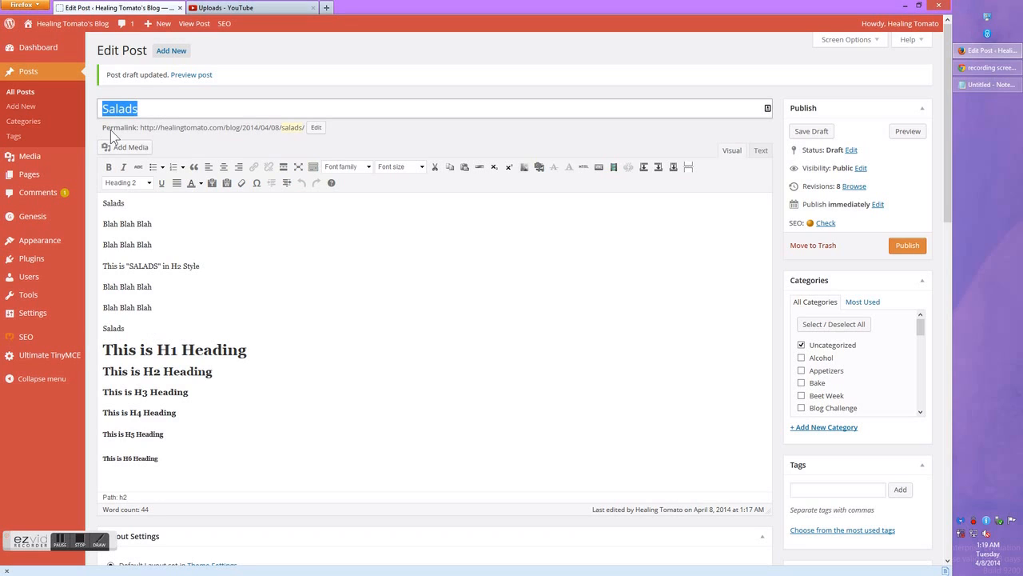
pyautogui.click(148, 220)
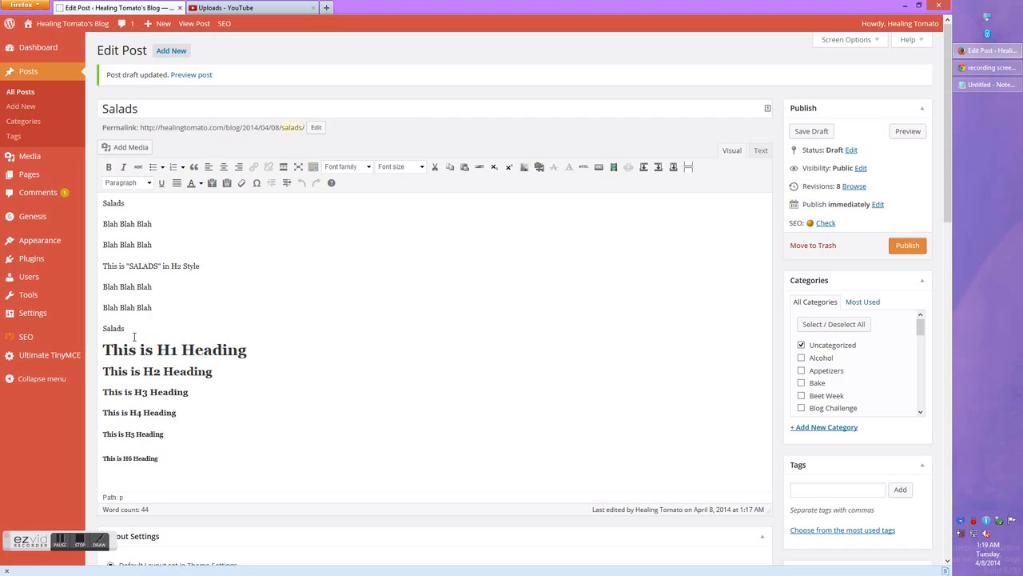
pyautogui.moveTo(103, 372); pyautogui.dragTo(245, 375)
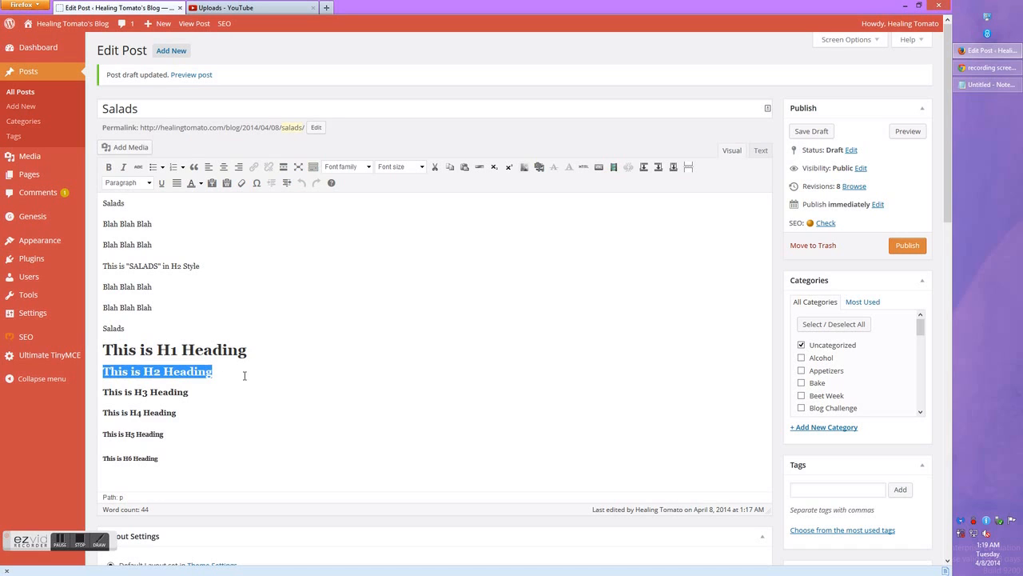
pyautogui.click(241, 379)
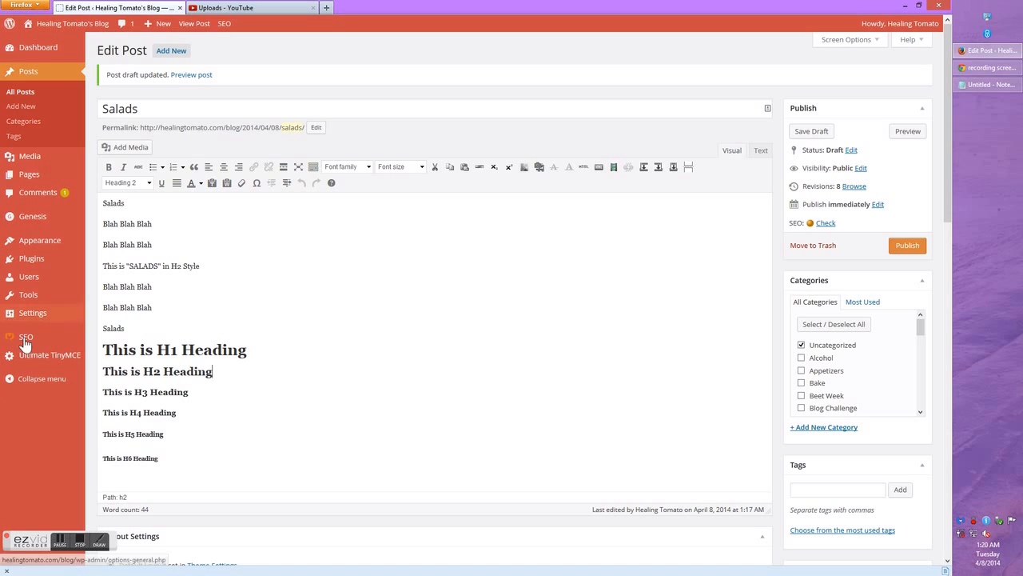
# Review the post's SEO page analysis, focusing on the item about using the keyword in a subheading
pyautogui.moveTo(28, 342)
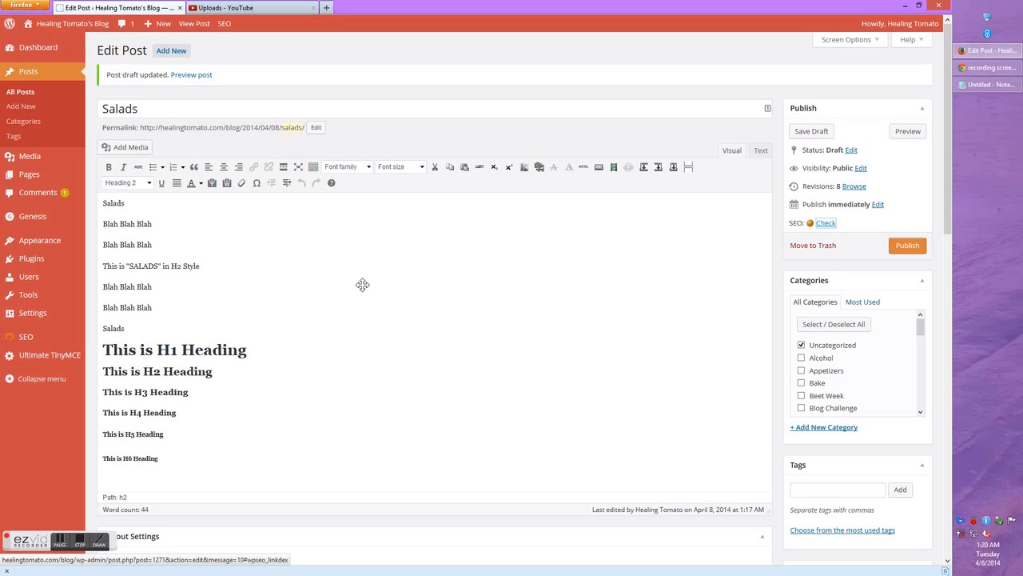
pyautogui.scroll(-10, 245, 279)
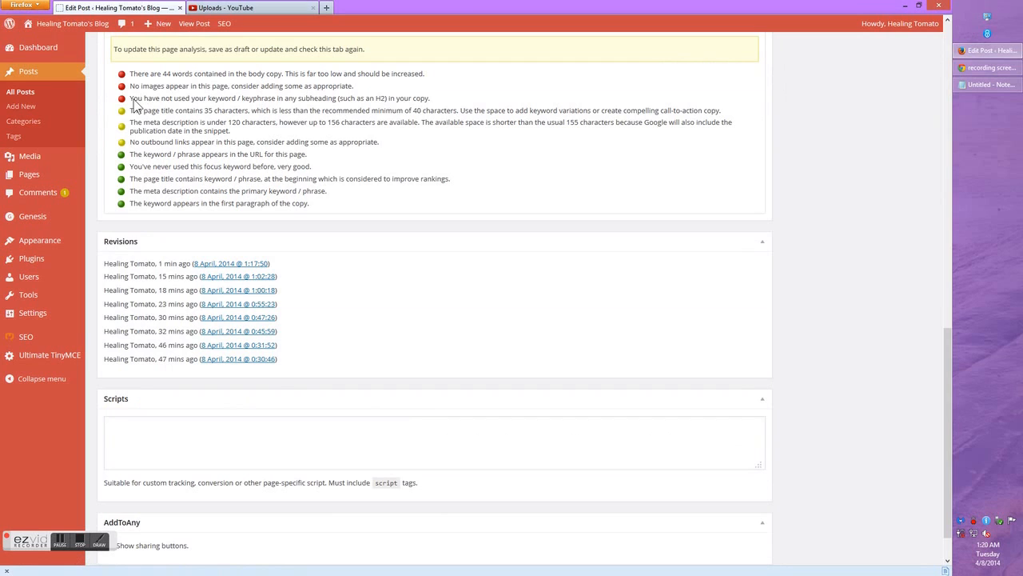
pyautogui.moveTo(132, 98); pyautogui.dragTo(431, 103)
pyautogui.click(164, 106)
pyautogui.scroll(7, 430, 171)
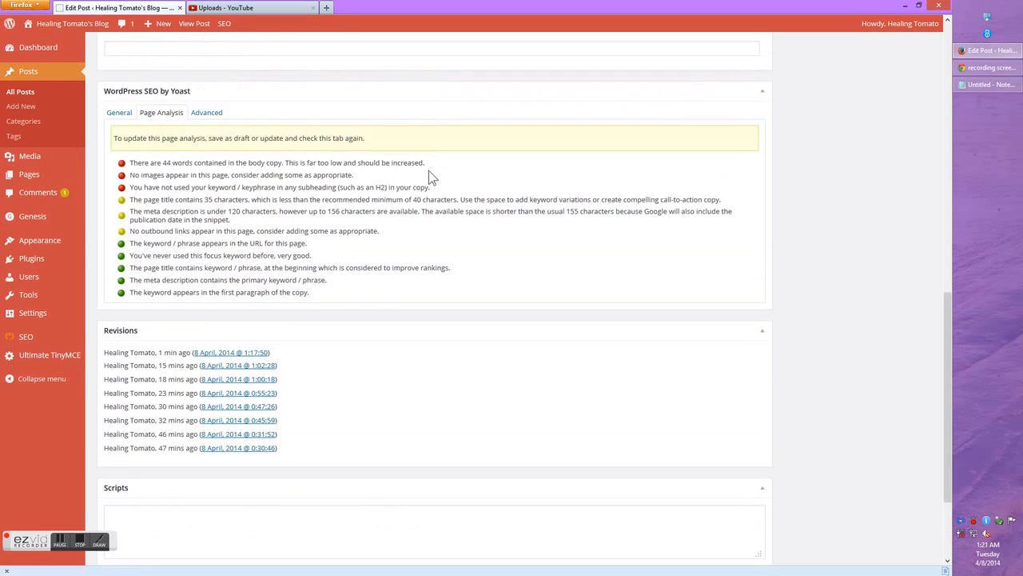
pyautogui.scroll(3, 428, 169)
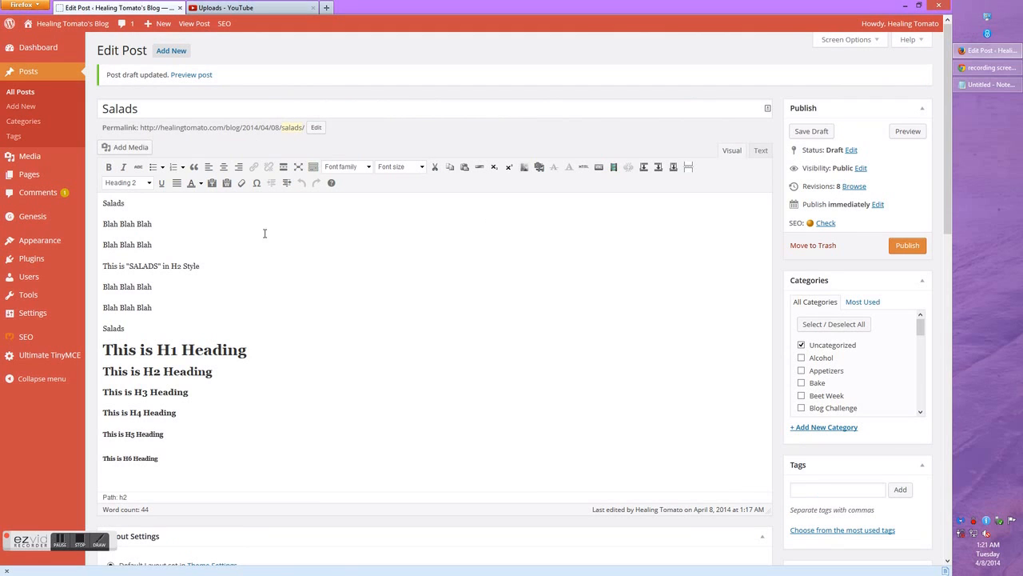
# Compare the post title with the body line "This is "SALADS" in H2 Style"
pyautogui.moveTo(153, 107); pyautogui.dragTo(96, 97)
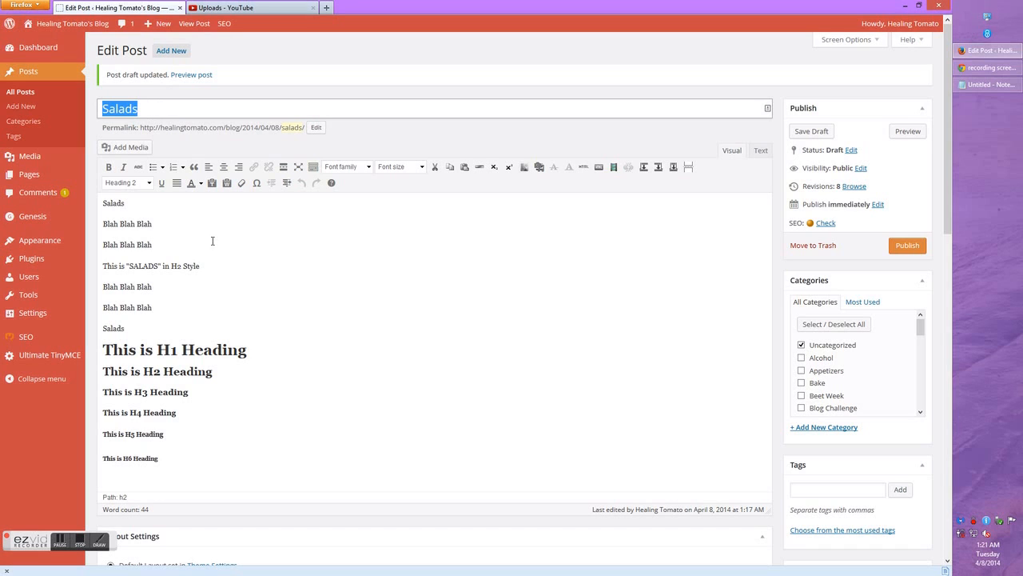
pyautogui.click(139, 264)
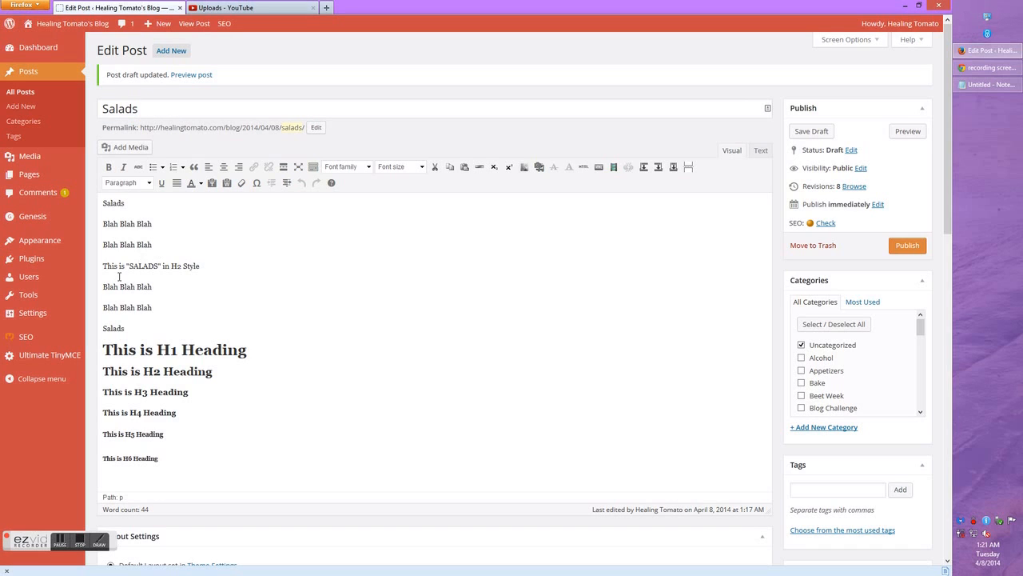
pyautogui.click(146, 110)
pyautogui.click(137, 269)
pyautogui.moveTo(113, 266); pyautogui.dragTo(270, 274)
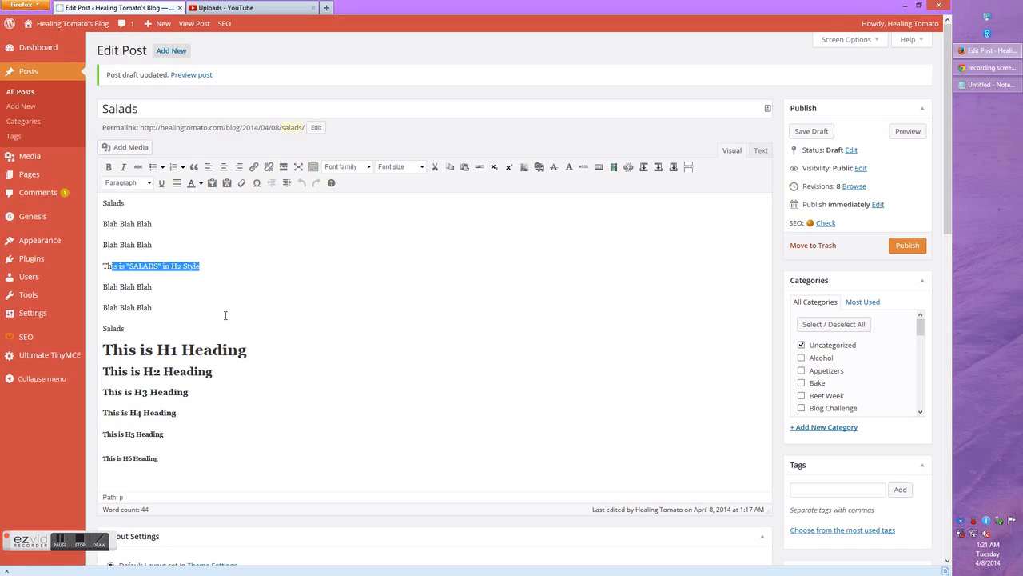
# Review the focus keyword and meta description in the post's general SEO settings
pyautogui.scroll(-10, 89, 472)
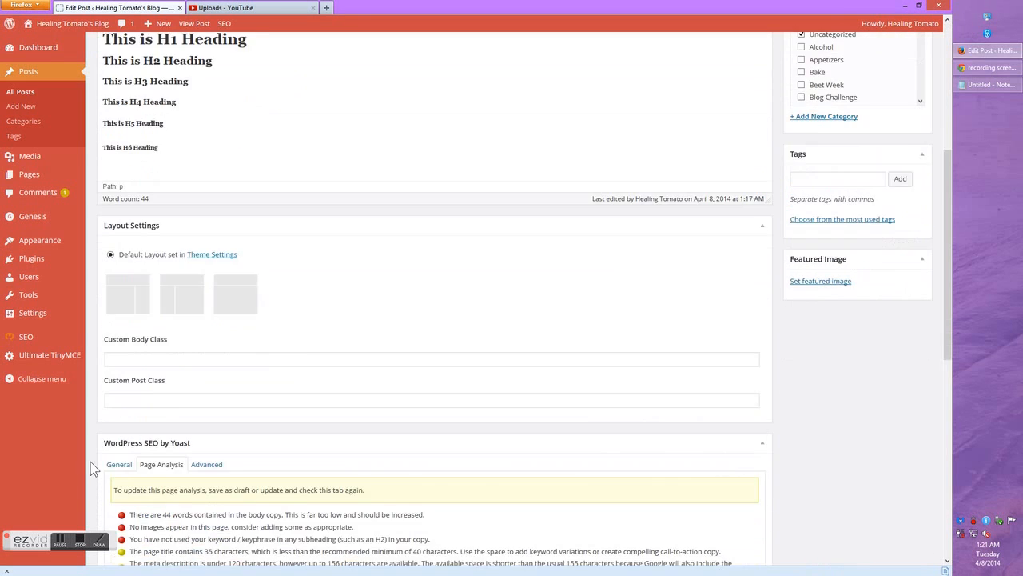
pyautogui.click(120, 349)
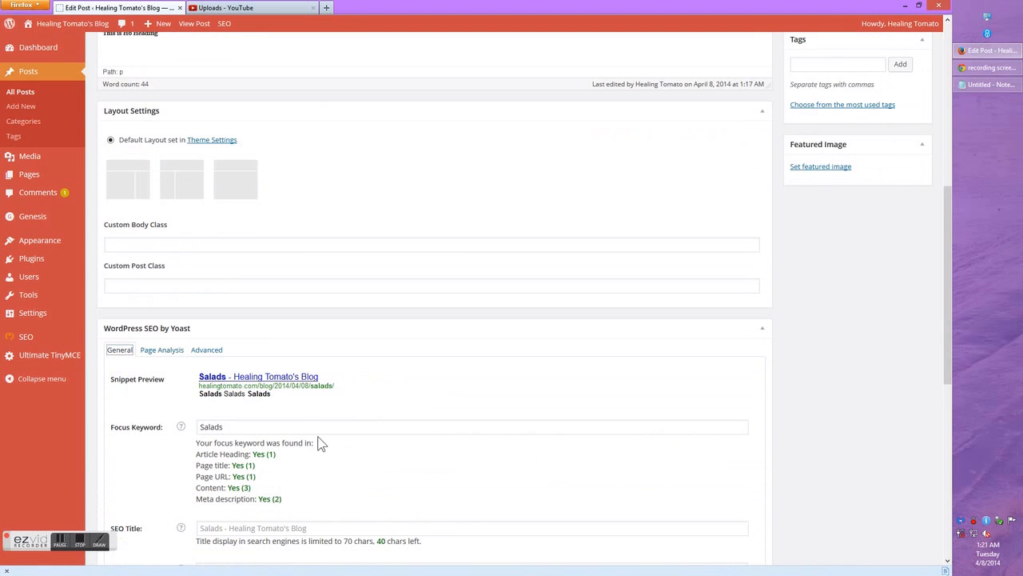
pyautogui.click(255, 427)
pyautogui.moveTo(255, 427); pyautogui.dragTo(182, 429)
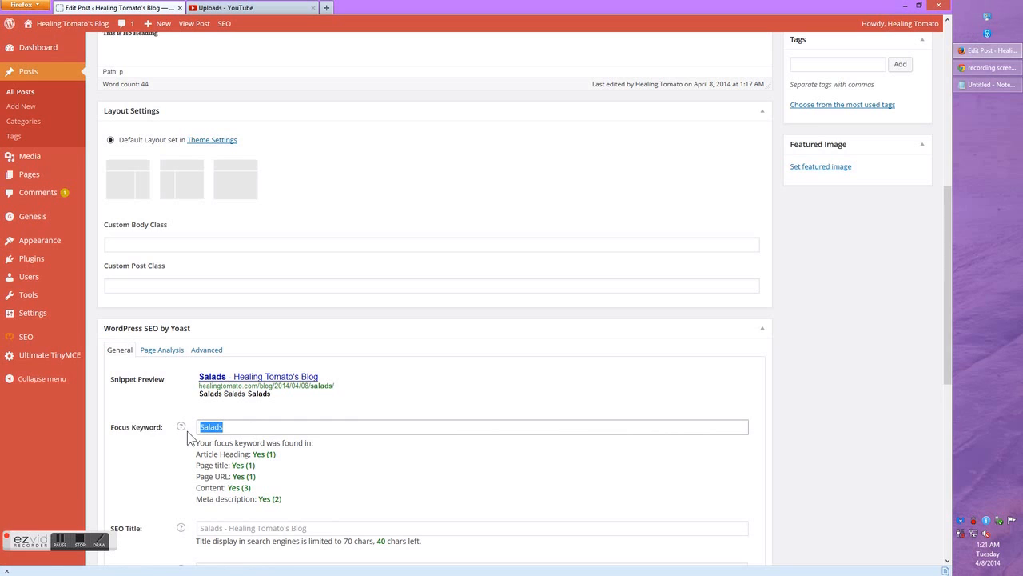
pyautogui.click(160, 472)
pyautogui.scroll(-3, 157, 461)
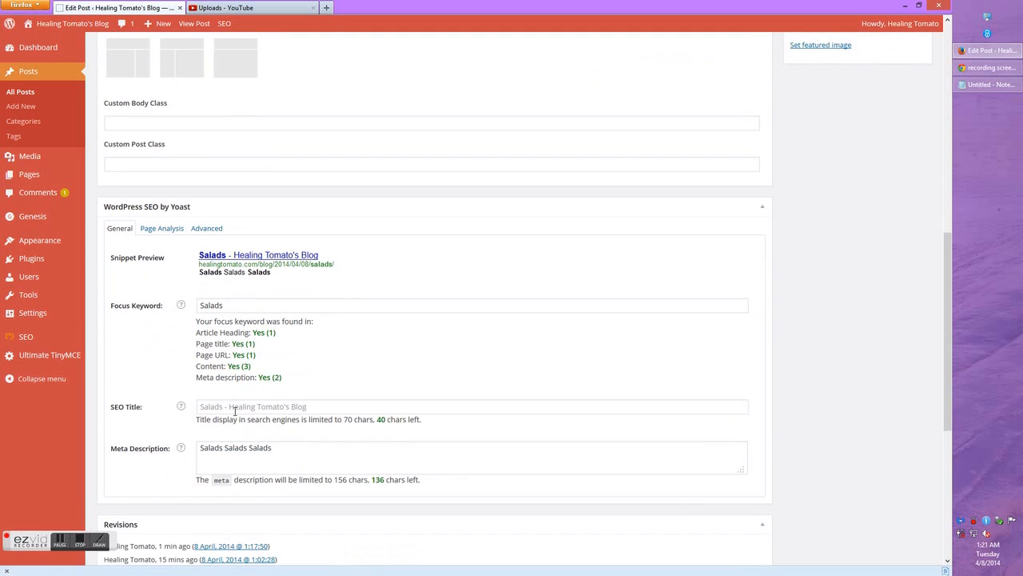
pyautogui.click(298, 458)
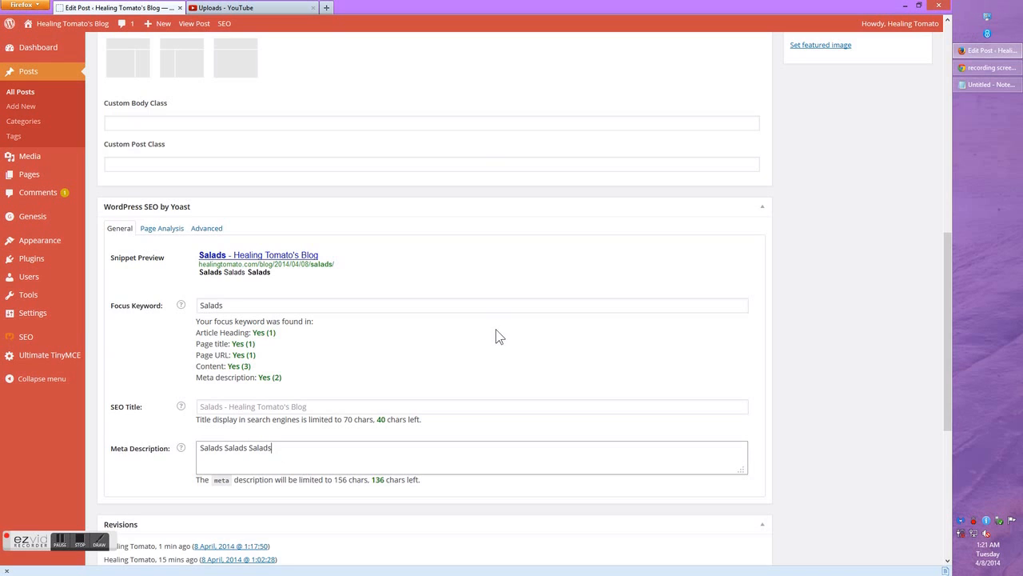
# Return to the post body and highlight the line "This is "SALADS" in H2 Style"
pyautogui.scroll(2, 491, 335)
pyautogui.scroll(6, 491, 335)
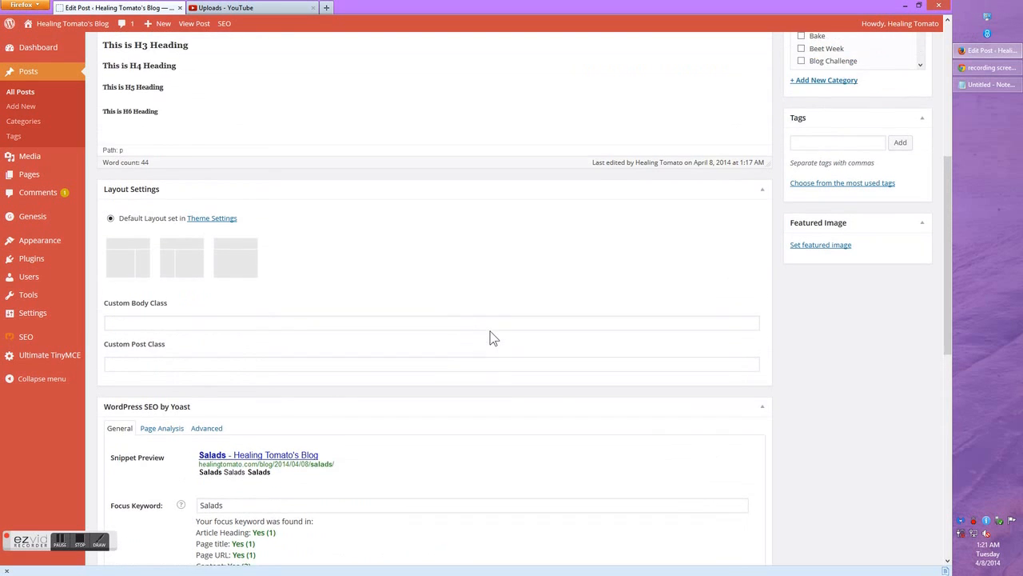
pyautogui.scroll(4, 439, 255)
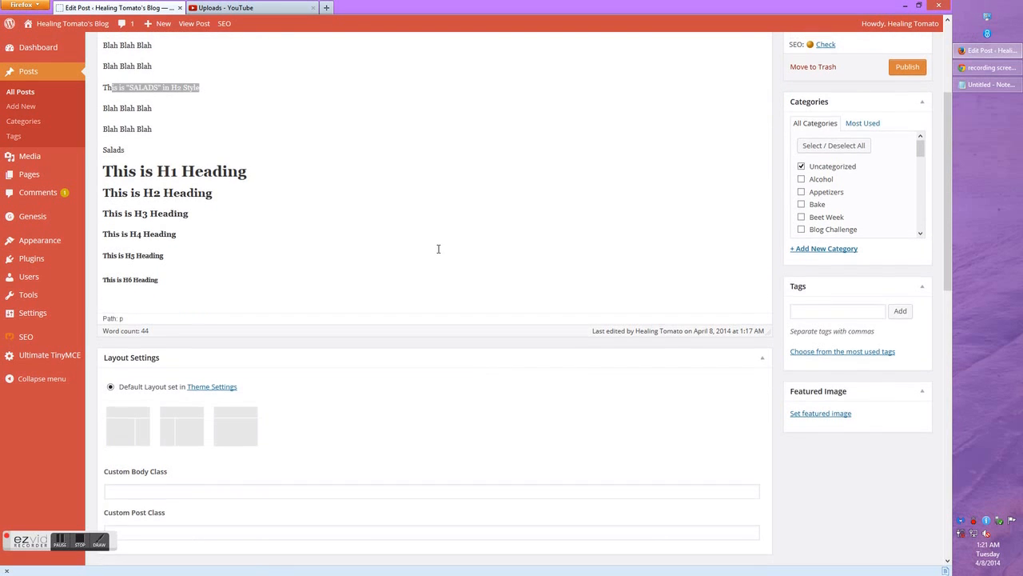
pyautogui.click(374, 264)
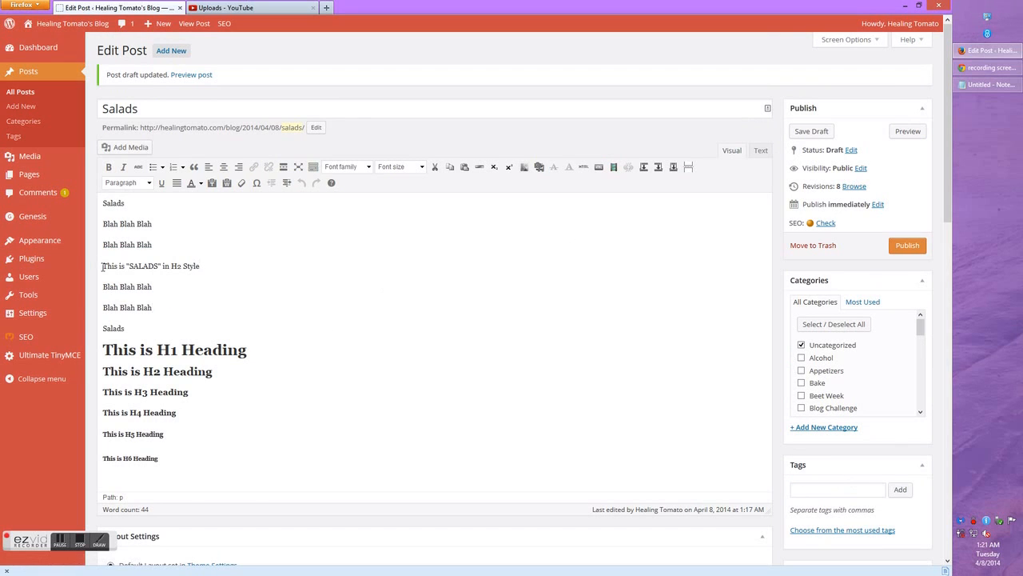
pyautogui.moveTo(103, 266); pyautogui.dragTo(200, 265)
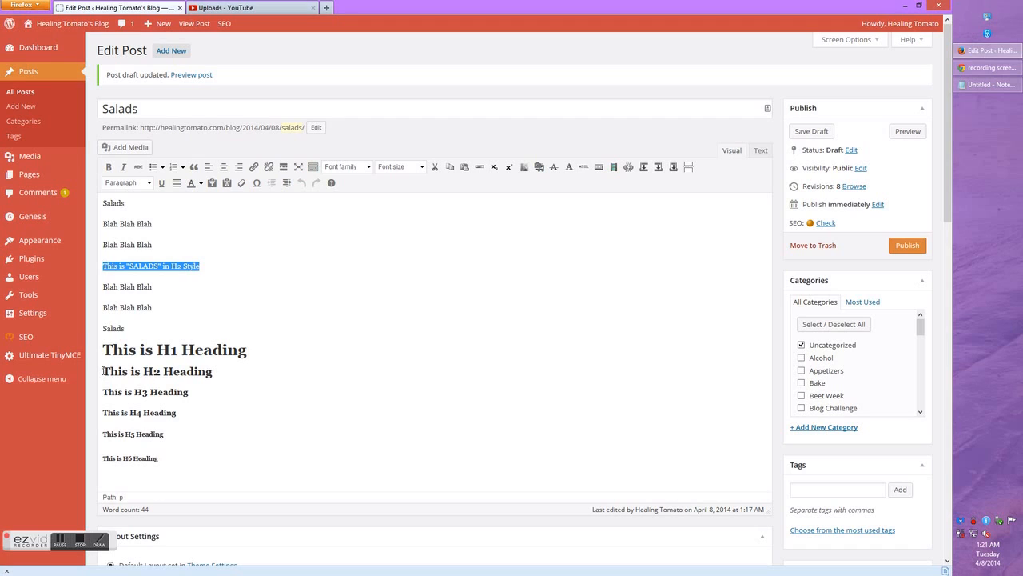
pyautogui.click(136, 266)
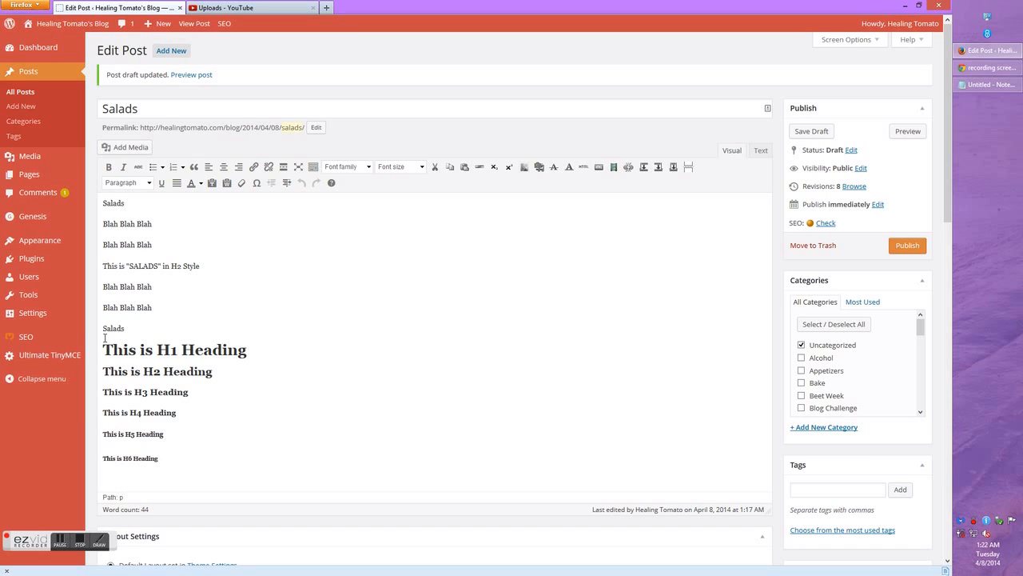
# Delete the opening "Salads" line and everything from the last "Salads" line through the sample H6 heading
pyautogui.moveTo(104, 326); pyautogui.dragTo(178, 459)
pyautogui.press('Delete')
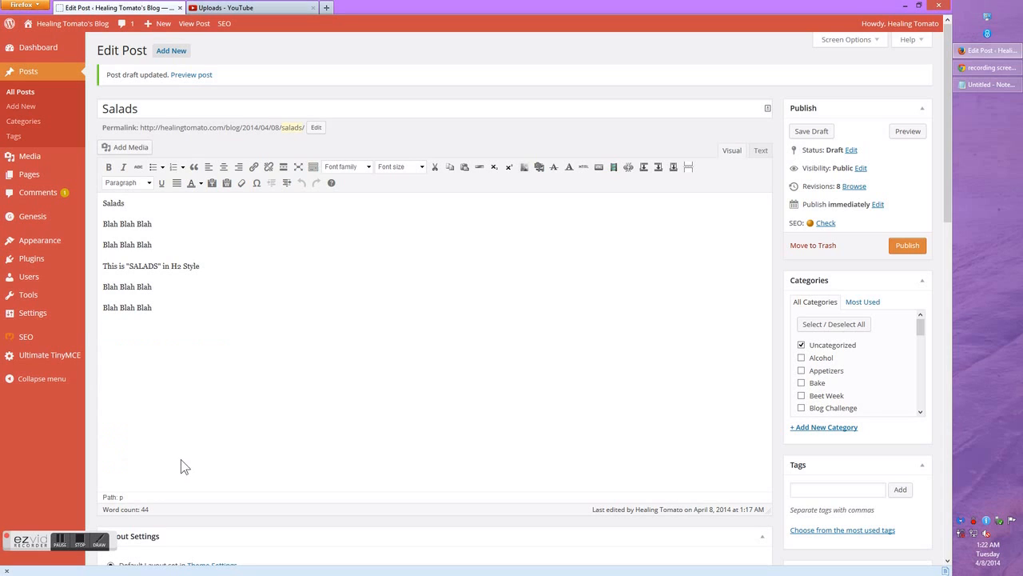
pyautogui.moveTo(126, 205); pyautogui.dragTo(76, 201)
pyautogui.press('Delete')
pyautogui.press('Delete')
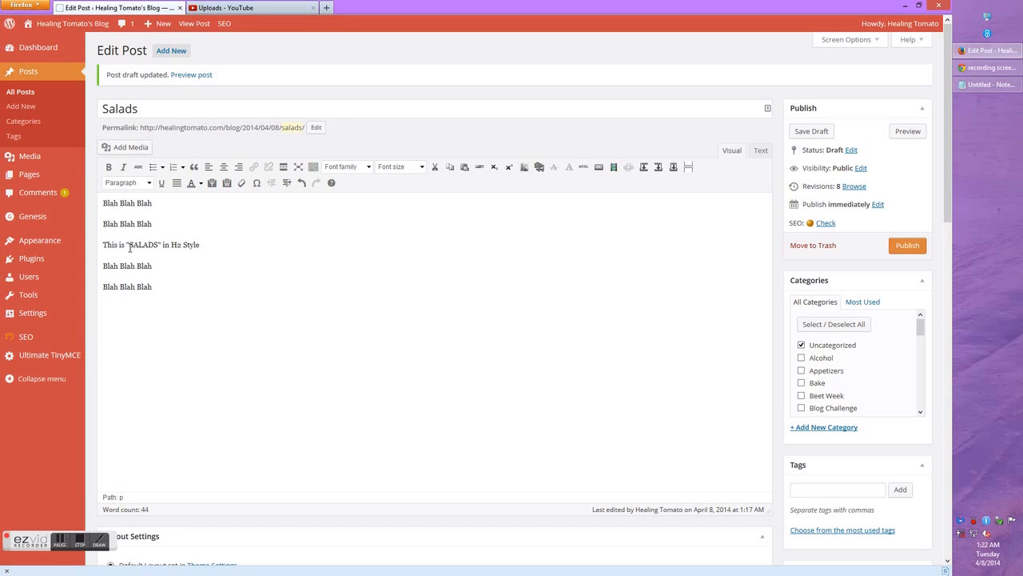
pyautogui.moveTo(129, 245); pyautogui.dragTo(160, 245)
pyautogui.click(151, 258)
pyautogui.moveTo(106, 247); pyautogui.dragTo(183, 248)
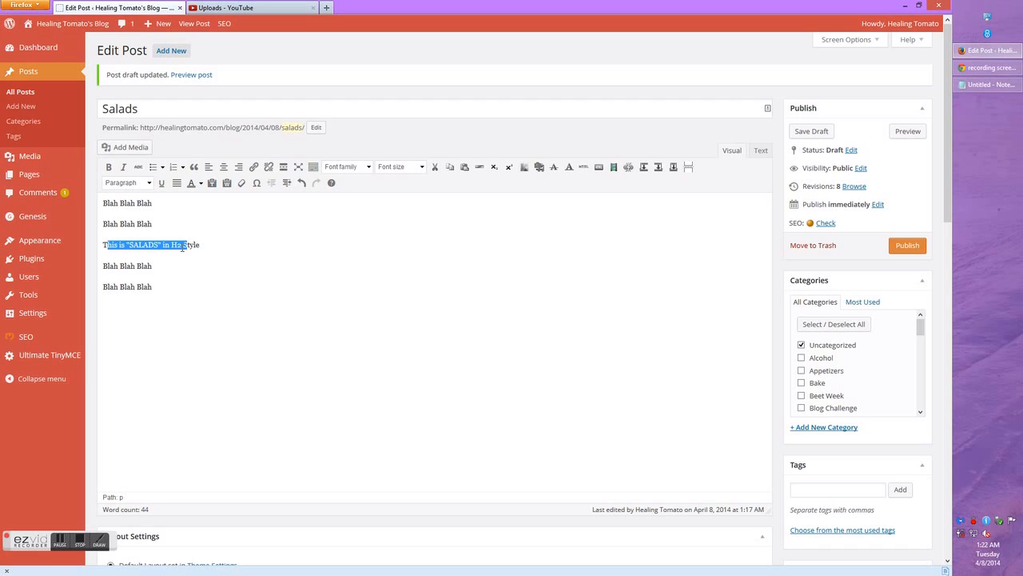
pyautogui.click(176, 254)
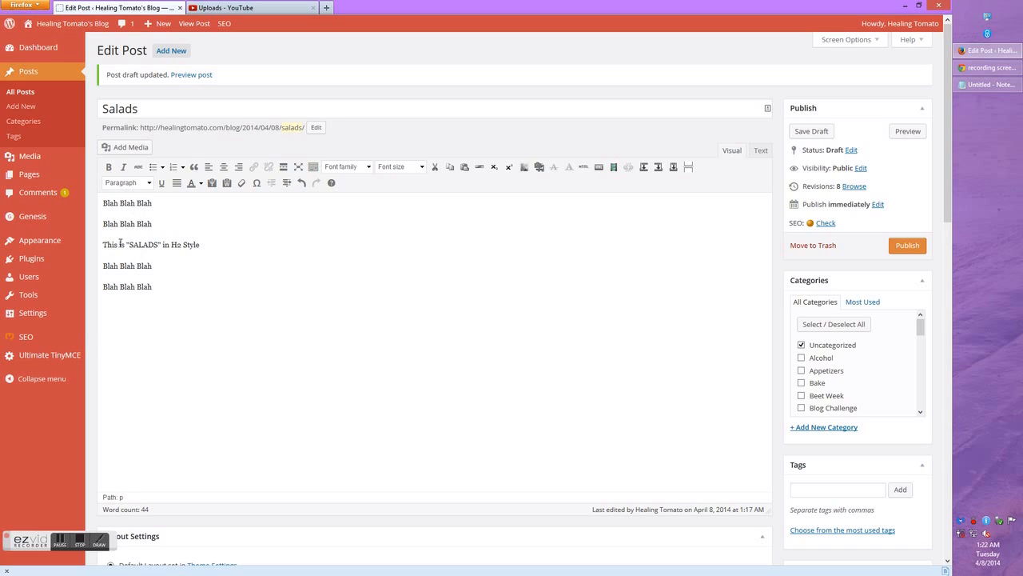
pyautogui.moveTo(107, 245); pyautogui.dragTo(166, 249)
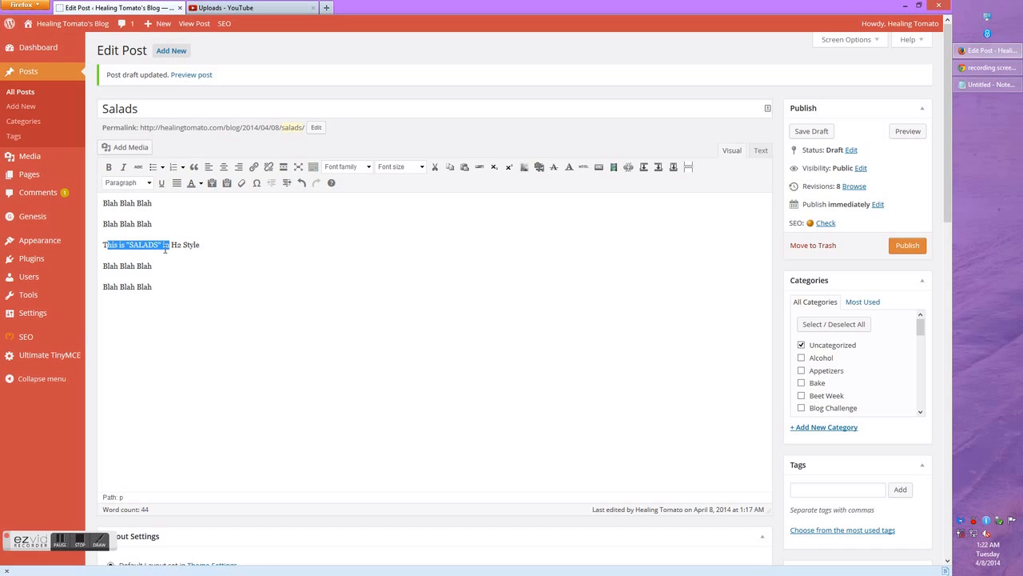
pyautogui.click(112, 323)
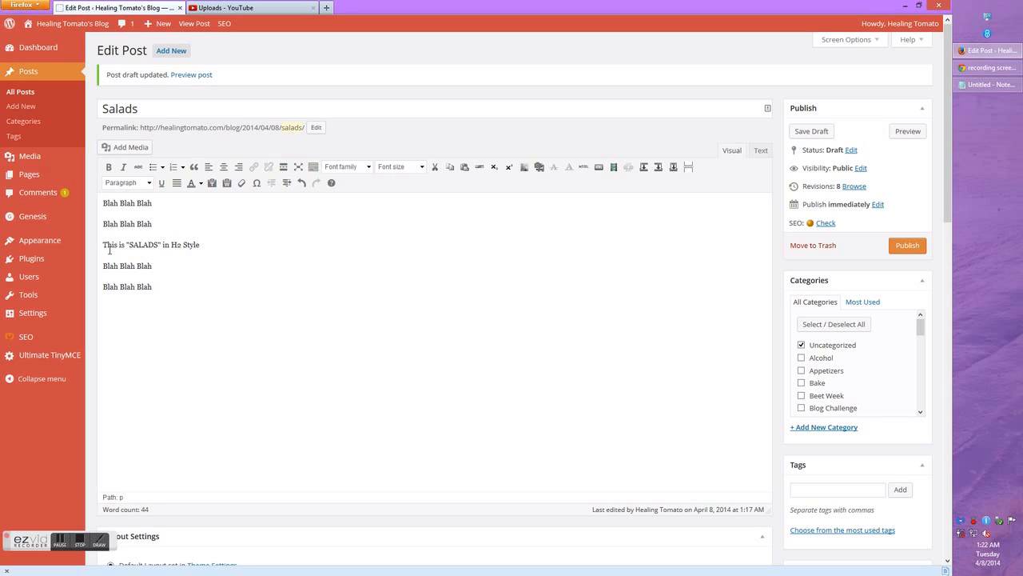
# Format the line "This is "SALADS" in H2 Style" as Heading 2
pyautogui.moveTo(104, 245); pyautogui.dragTo(203, 247)
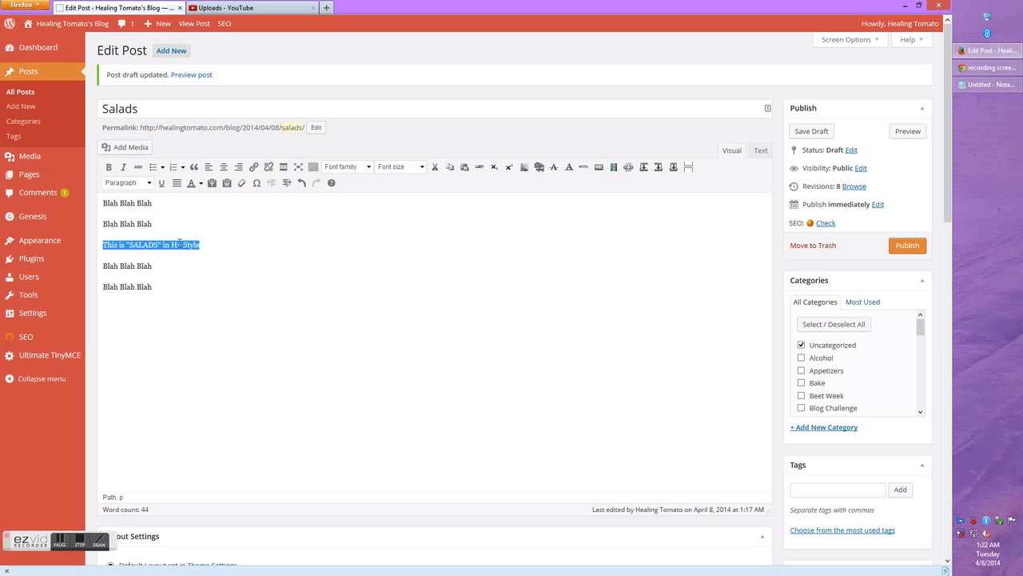
pyautogui.click(150, 183)
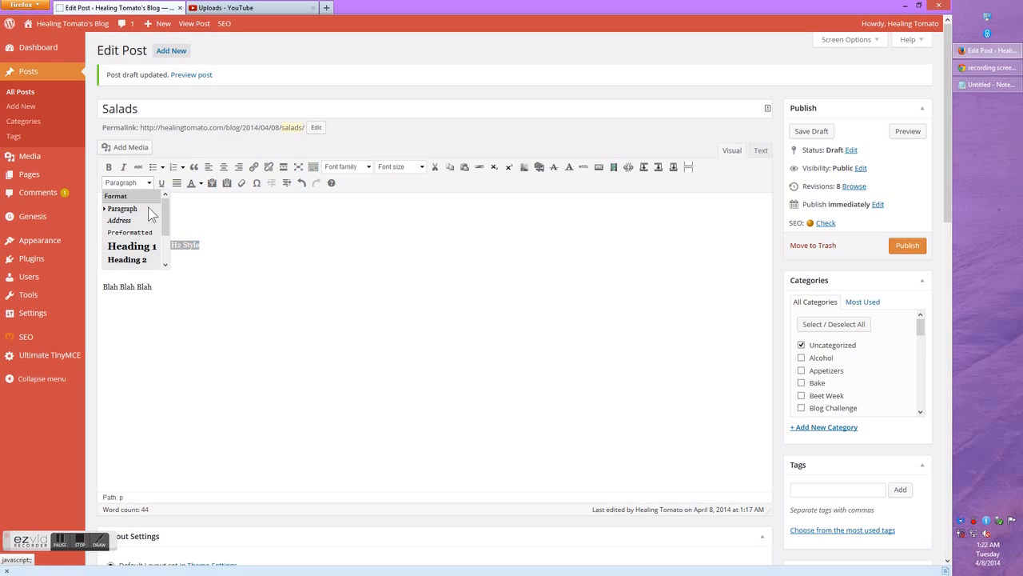
pyautogui.click(141, 261)
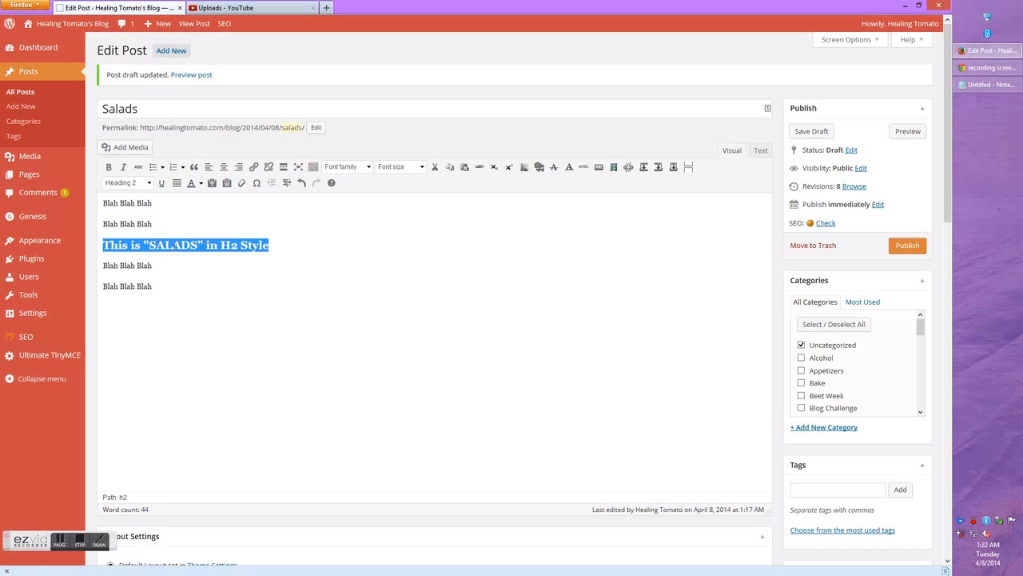
pyautogui.click(174, 245)
pyautogui.moveTo(103, 244); pyautogui.dragTo(273, 257)
pyautogui.click(250, 249)
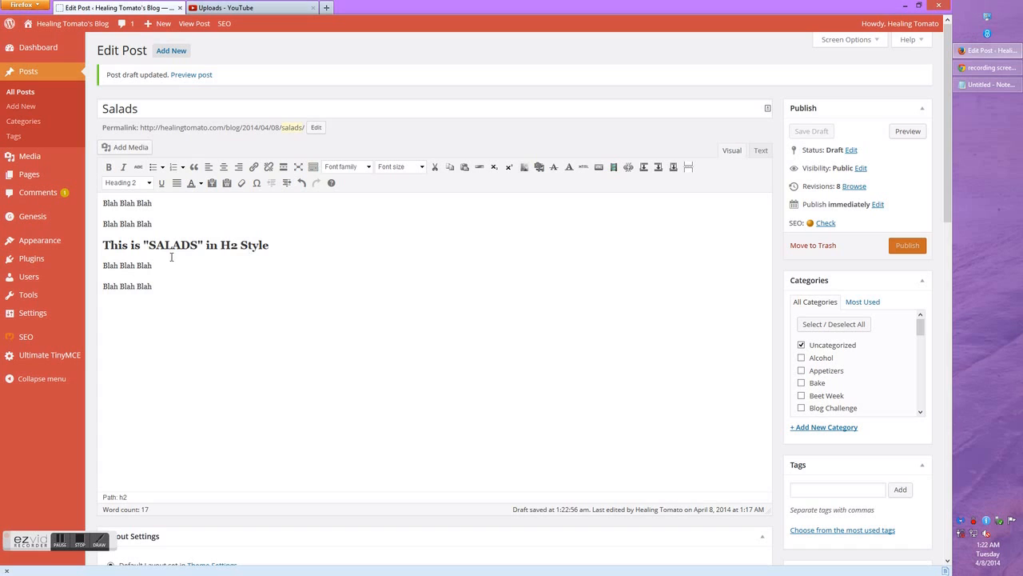
# Select the line "This is "SALADS" in H2 Style" and check which paragraph format is applied to it
pyautogui.moveTo(101, 245); pyautogui.dragTo(290, 250)
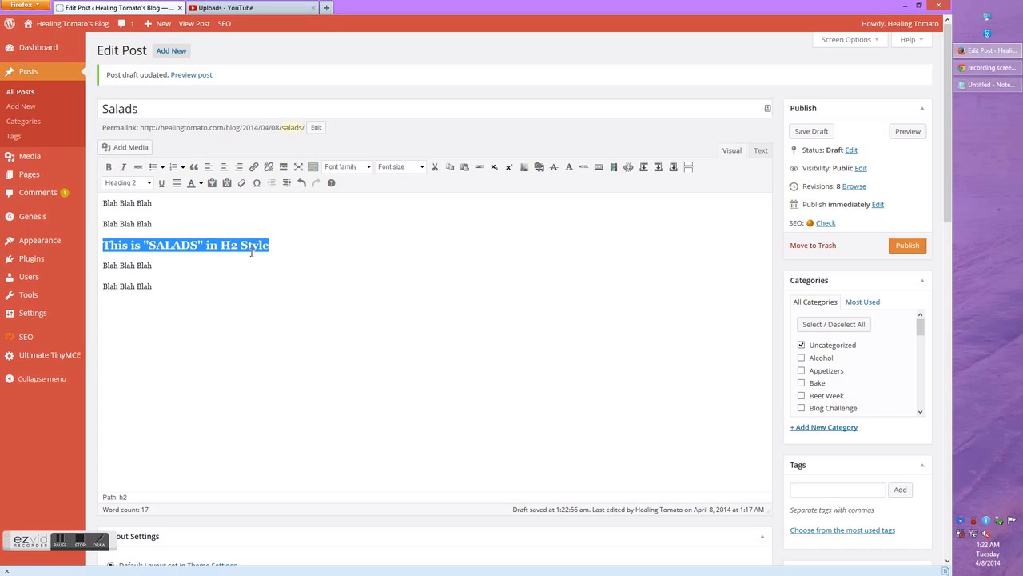
pyautogui.click(251, 253)
pyautogui.moveTo(102, 246); pyautogui.dragTo(283, 248)
pyautogui.click(149, 183)
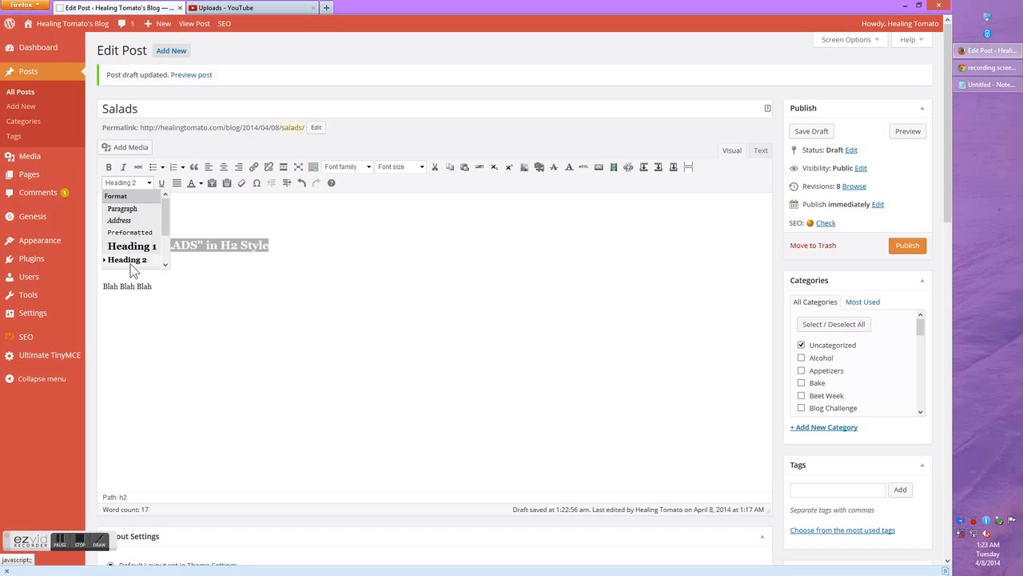
pyautogui.click(221, 270)
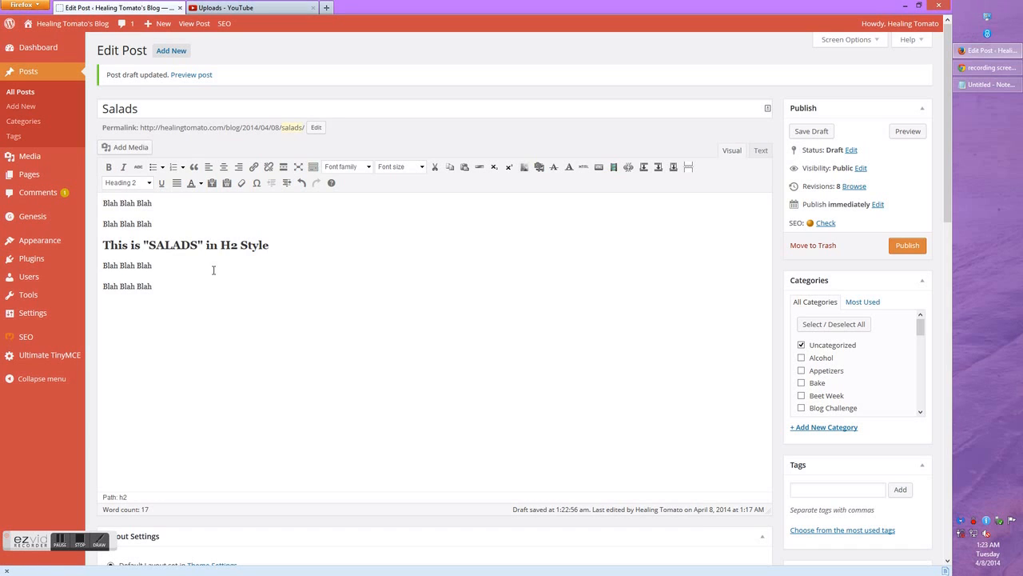
# Save the post draft and open its SEO page analysis
pyautogui.click(211, 260)
pyautogui.click(814, 133)
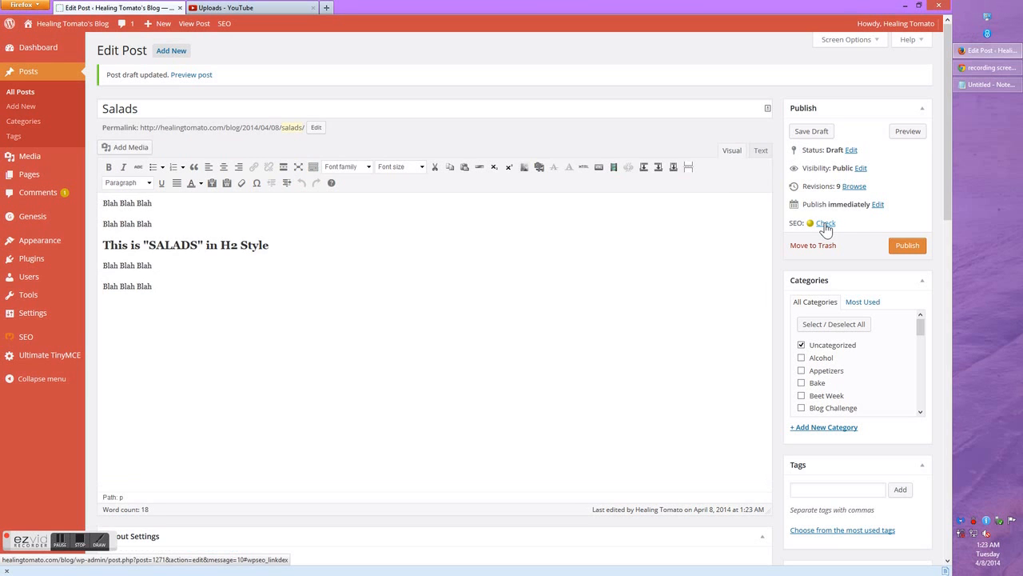
pyautogui.click(825, 225)
pyautogui.scroll(-3, 821, 230)
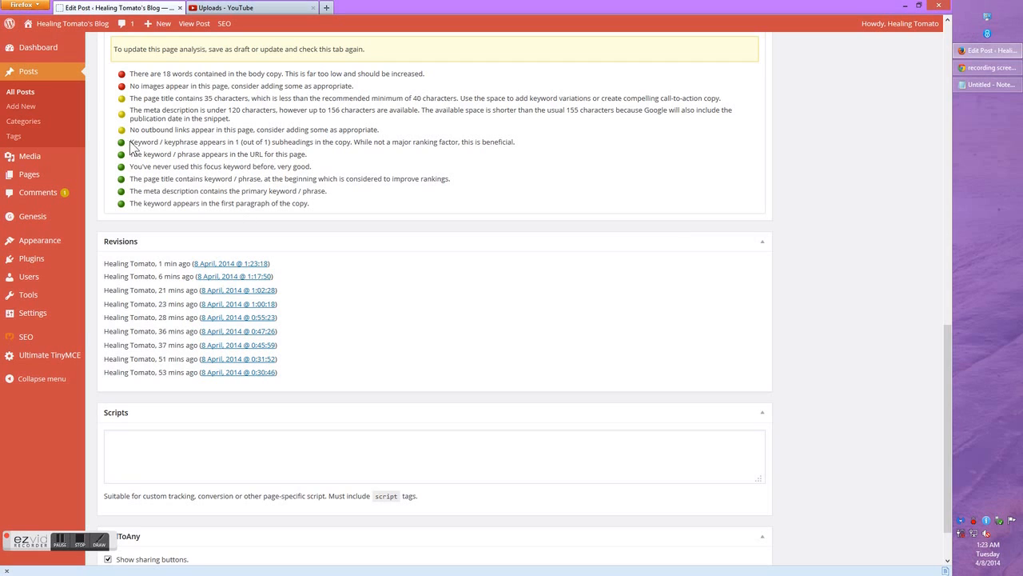
# Highlight and read the page analysis entry about the keyword's use in subheadings
pyautogui.moveTo(131, 145); pyautogui.dragTo(516, 145)
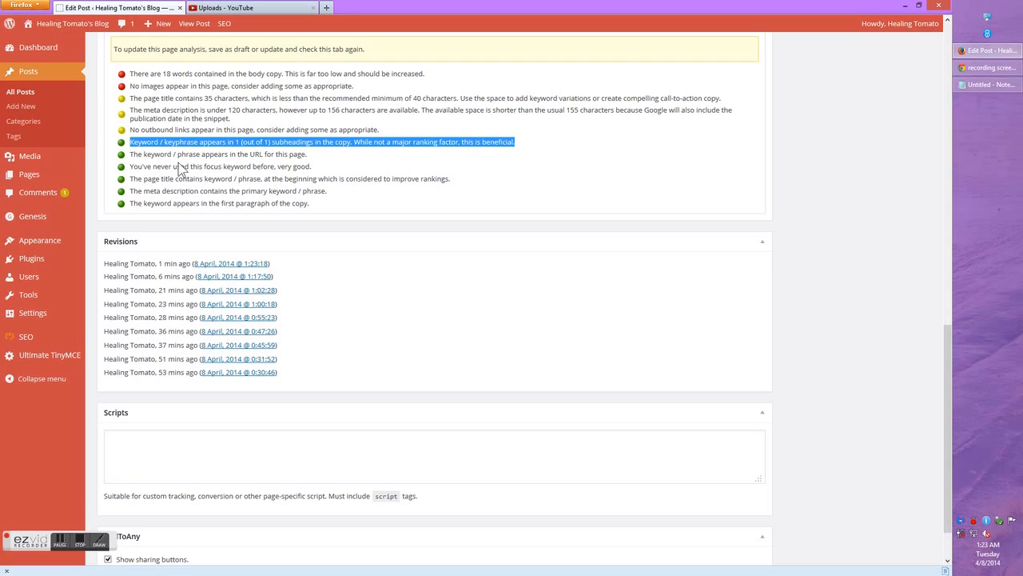
pyautogui.click(124, 148)
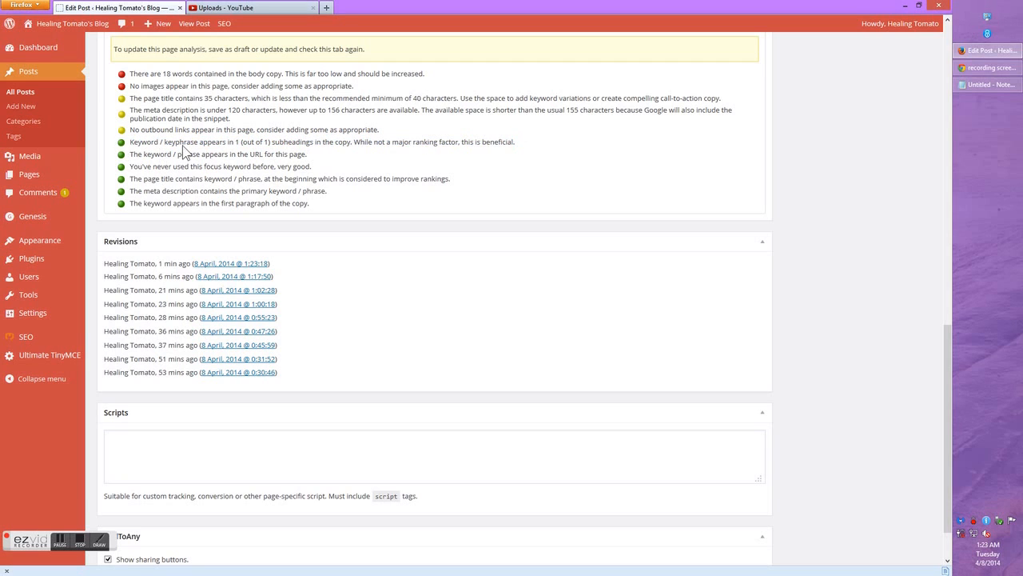
pyautogui.moveTo(132, 147); pyautogui.dragTo(295, 148)
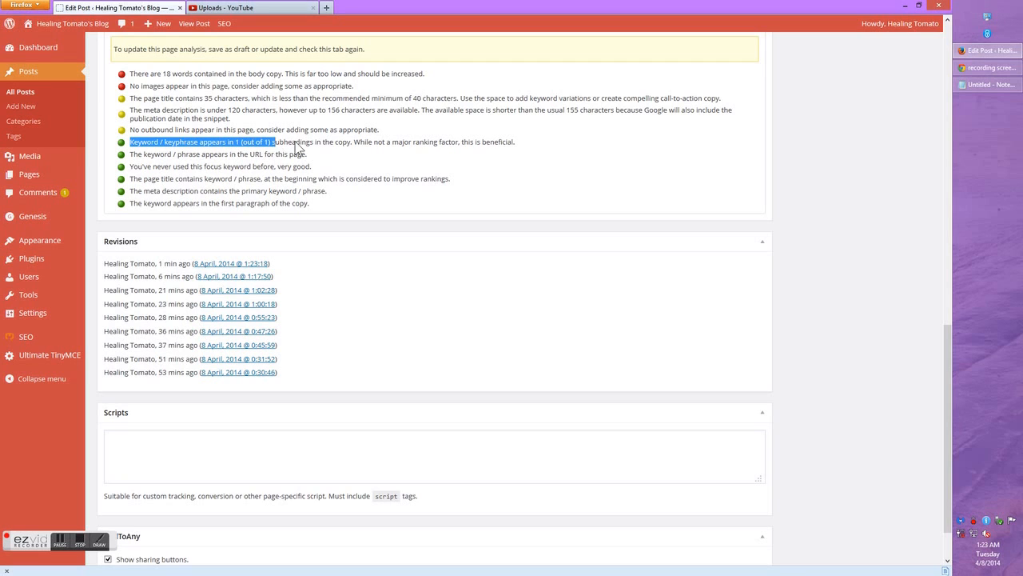
pyautogui.click(297, 148)
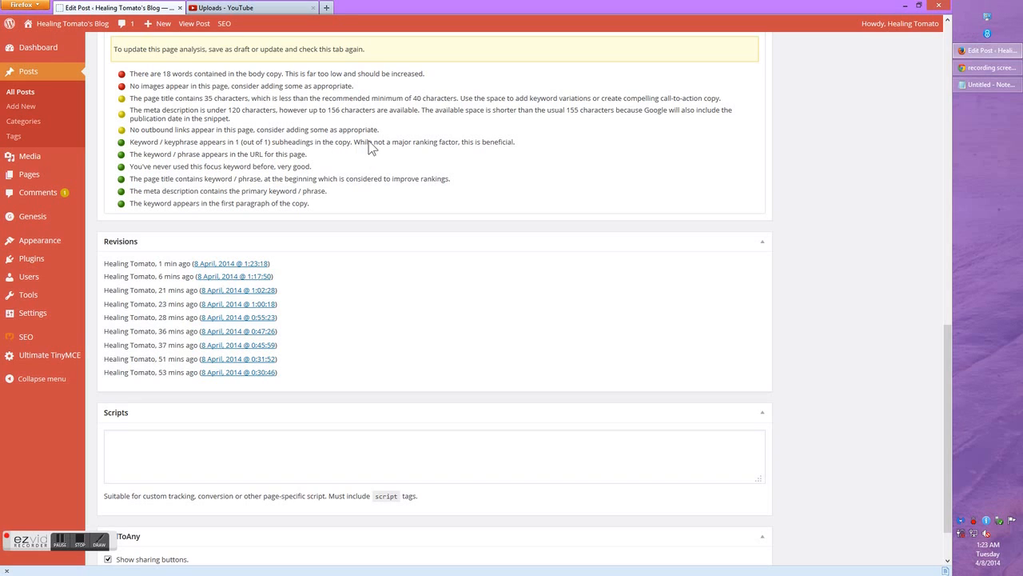
# Return to the post body, show its HTML source and examine the h2 tags and text of the "SALADS" subheading
pyautogui.scroll(4, 390, 163)
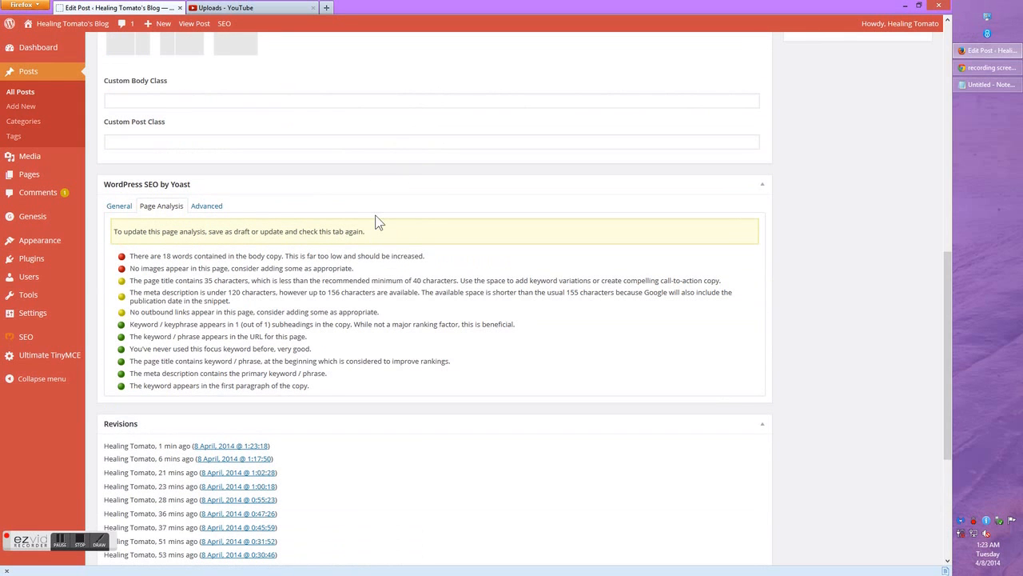
pyautogui.scroll(4, 365, 243)
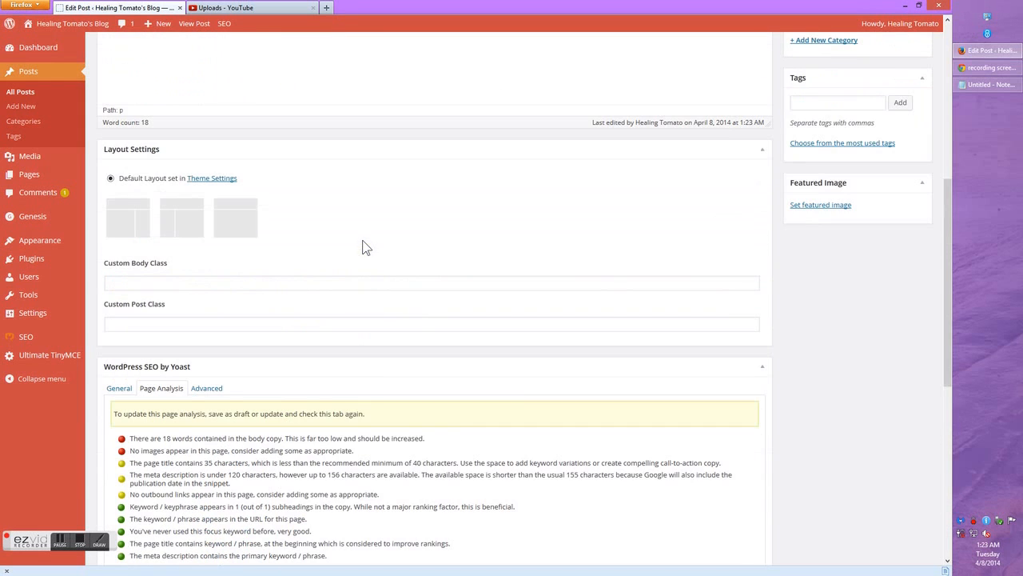
pyautogui.scroll(9, 362, 242)
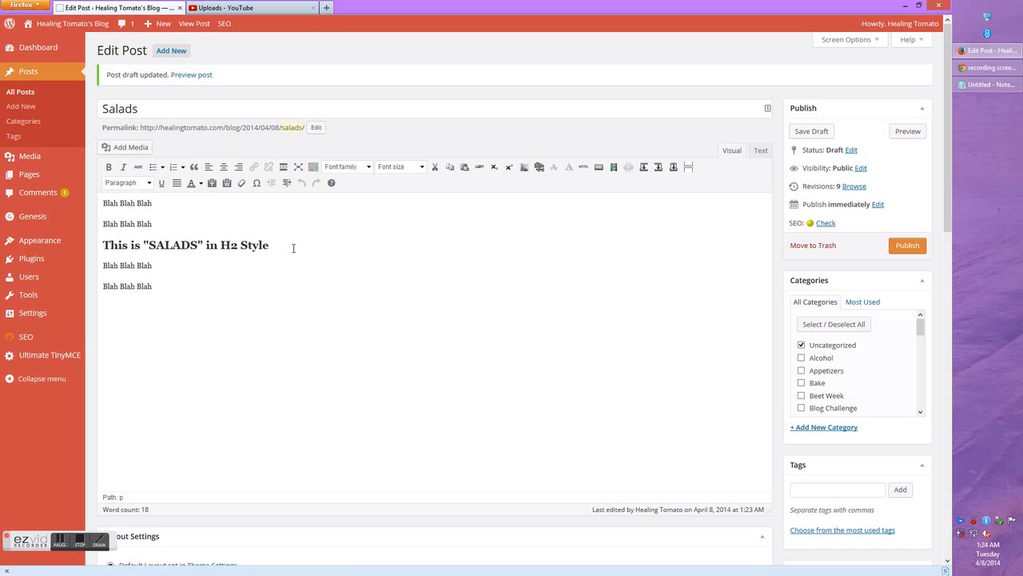
pyautogui.click(761, 152)
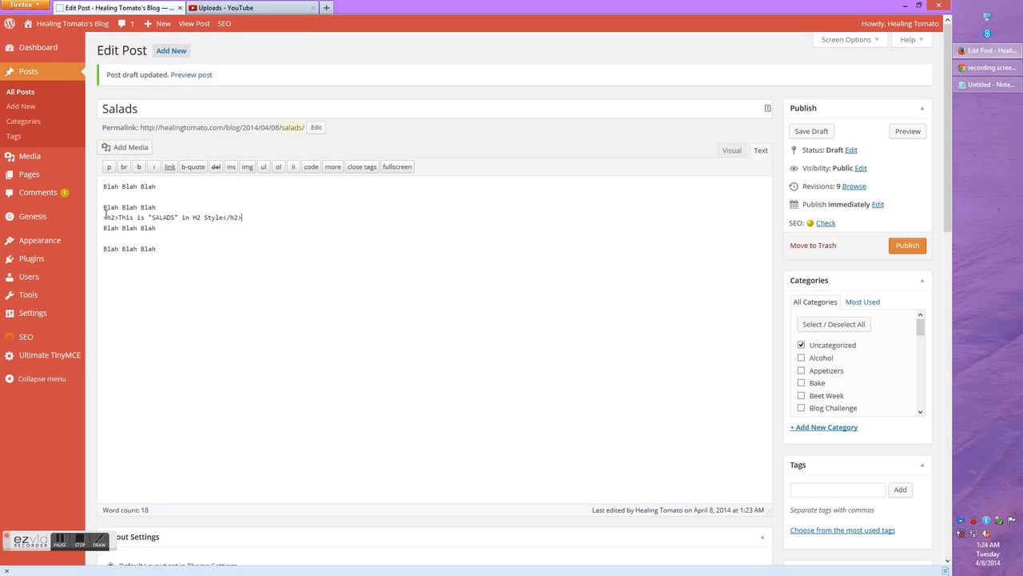
pyautogui.moveTo(104, 216); pyautogui.dragTo(119, 217)
pyautogui.click(137, 246)
pyautogui.moveTo(107, 219); pyautogui.dragTo(115, 218)
pyautogui.click(108, 221)
pyautogui.doubleClick(115, 217)
pyautogui.click(112, 228)
pyautogui.moveTo(136, 218); pyautogui.dragTo(224, 218)
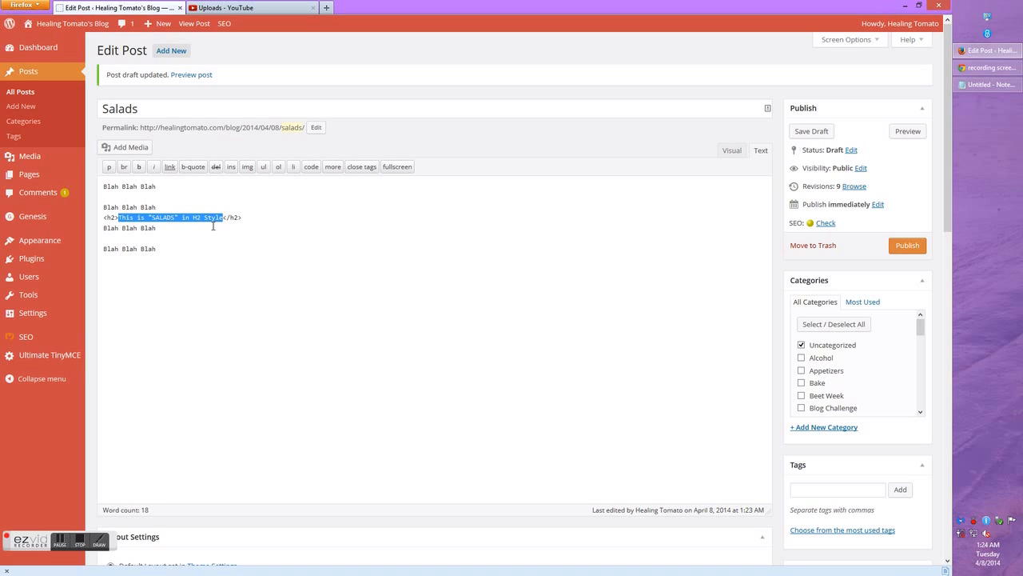
pyautogui.click(213, 227)
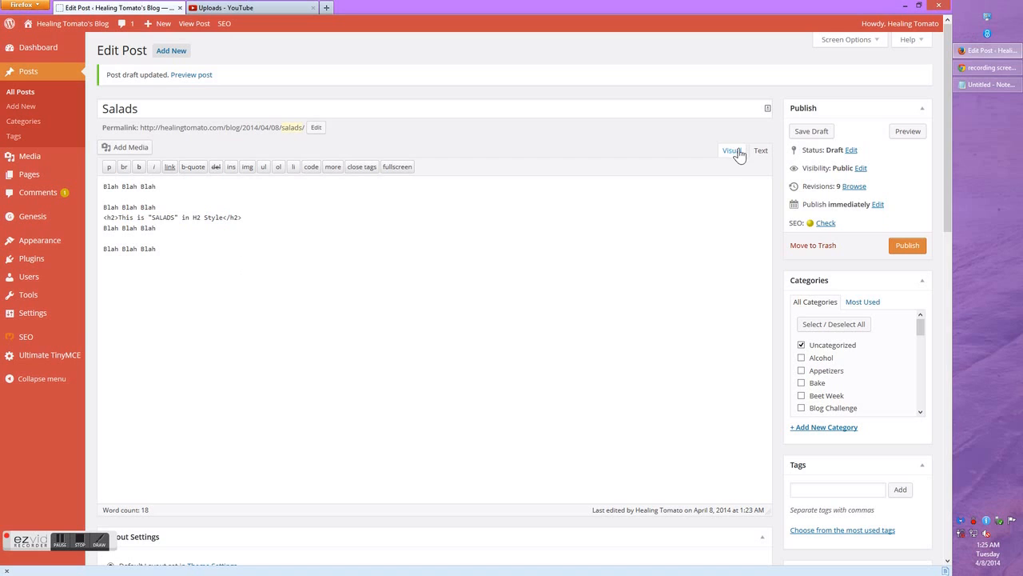
# Save the draft again and open the post preview
pyautogui.click(814, 132)
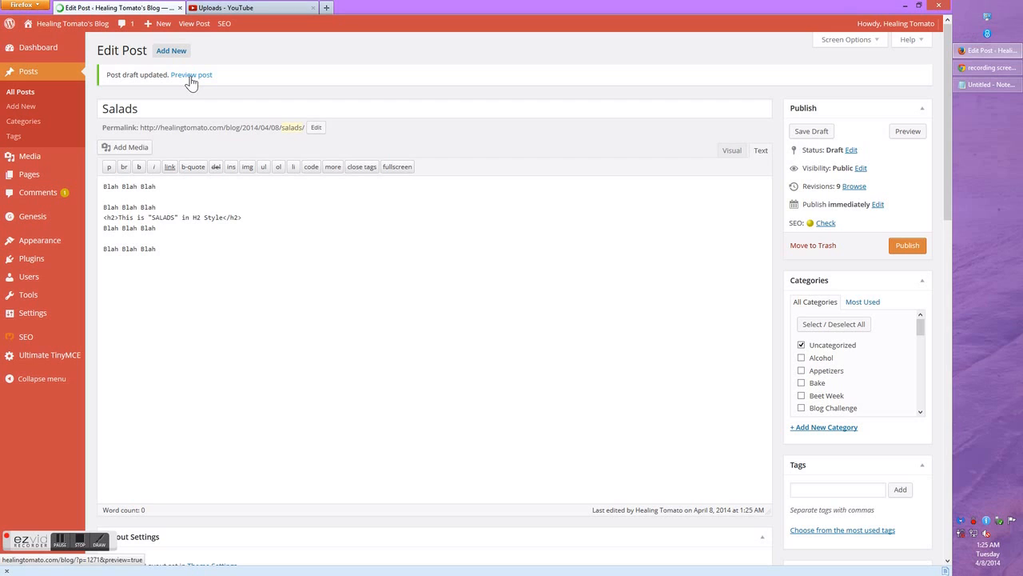
pyautogui.click(191, 75)
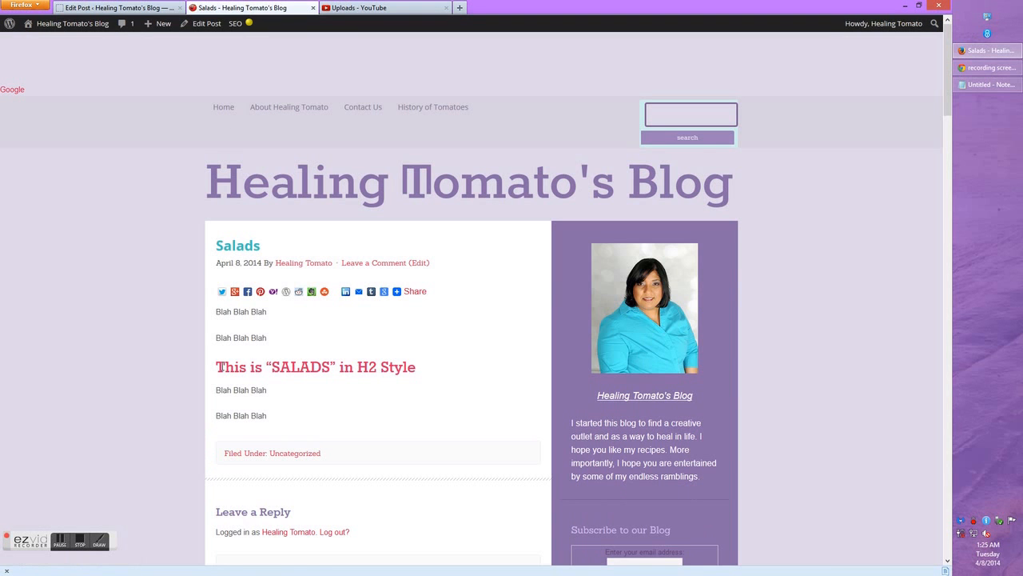
# Examine how the "SALADS" subheading is displayed on the preview page, and return to the post editor
pyautogui.moveTo(217, 366); pyautogui.dragTo(427, 373)
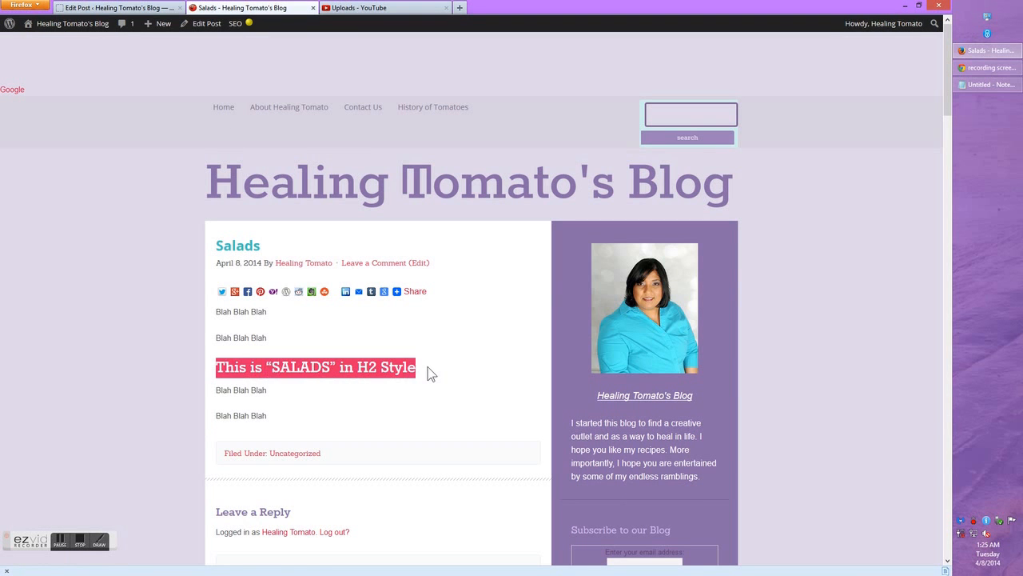
pyautogui.click(421, 408)
pyautogui.scroll(-3, 442, 368)
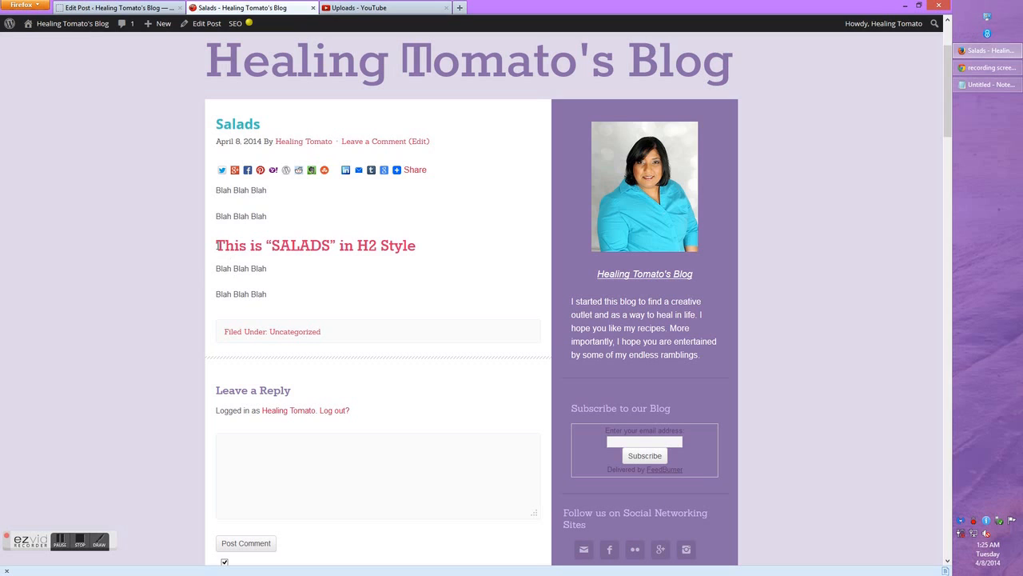
pyautogui.tripleClick(414, 245)
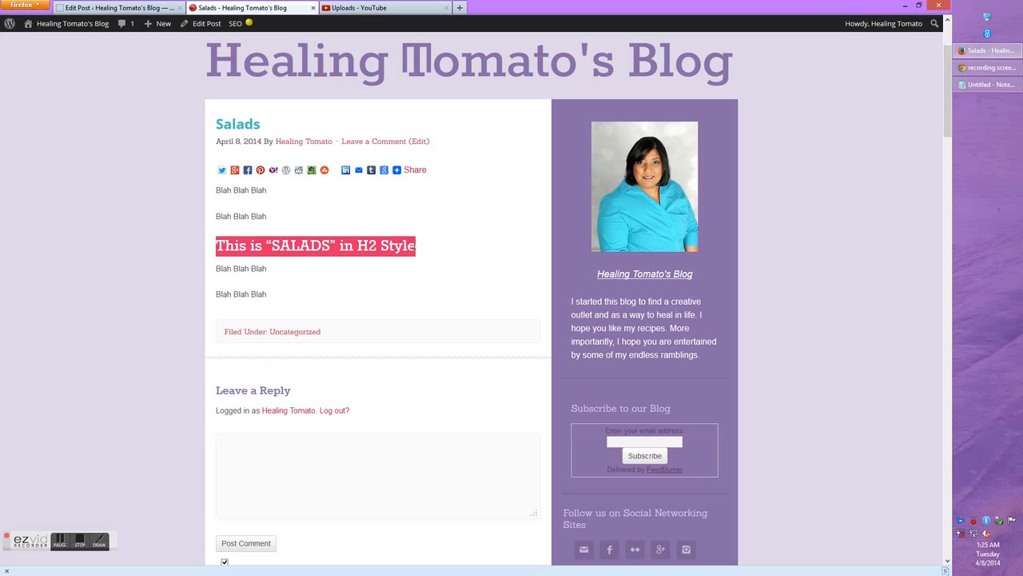
pyautogui.click(414, 265)
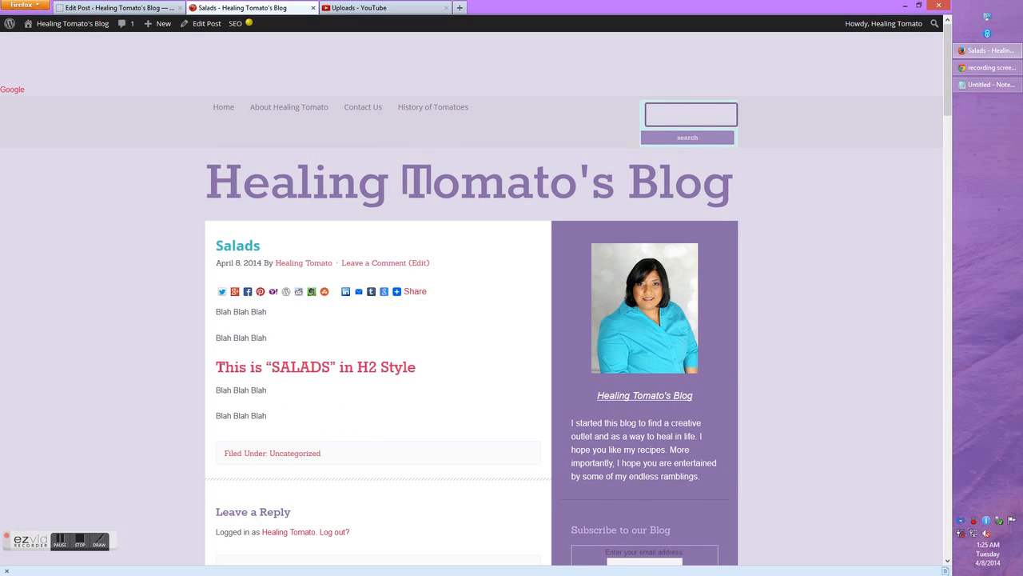
pyautogui.moveTo(218, 367); pyautogui.dragTo(415, 360)
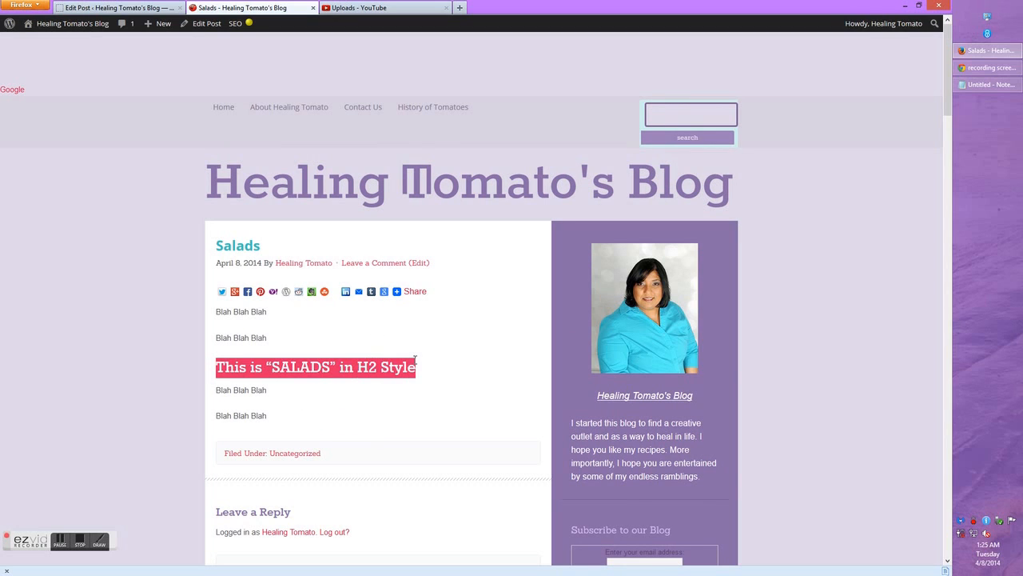
pyautogui.click(400, 411)
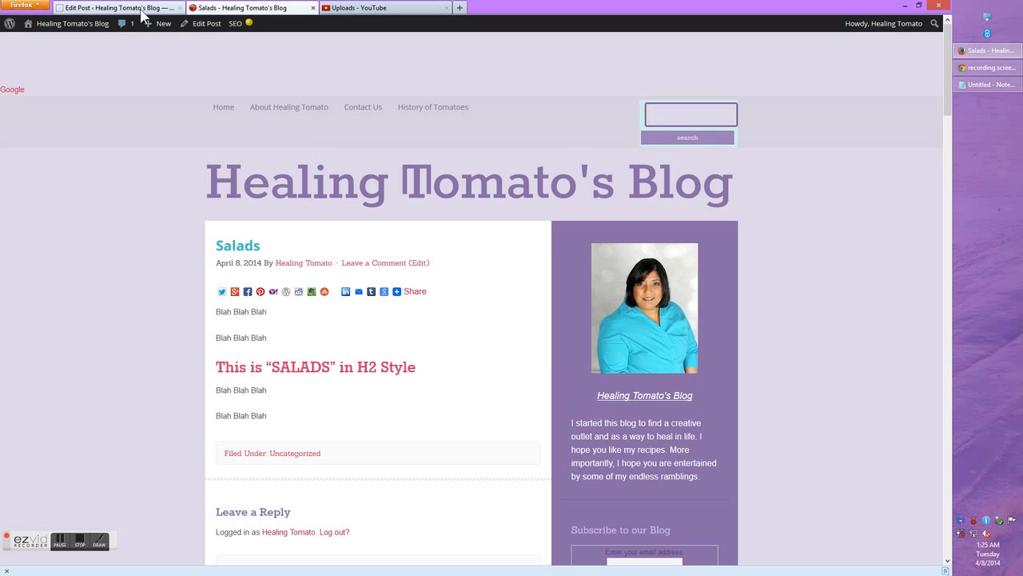
pyautogui.hotkey('ctrl', 'shift', 'Tab')
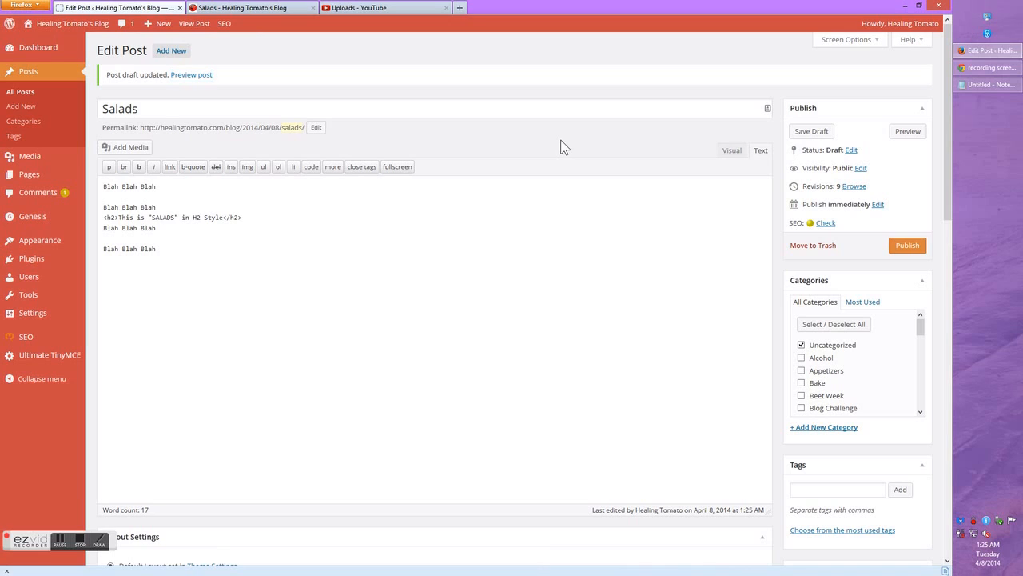